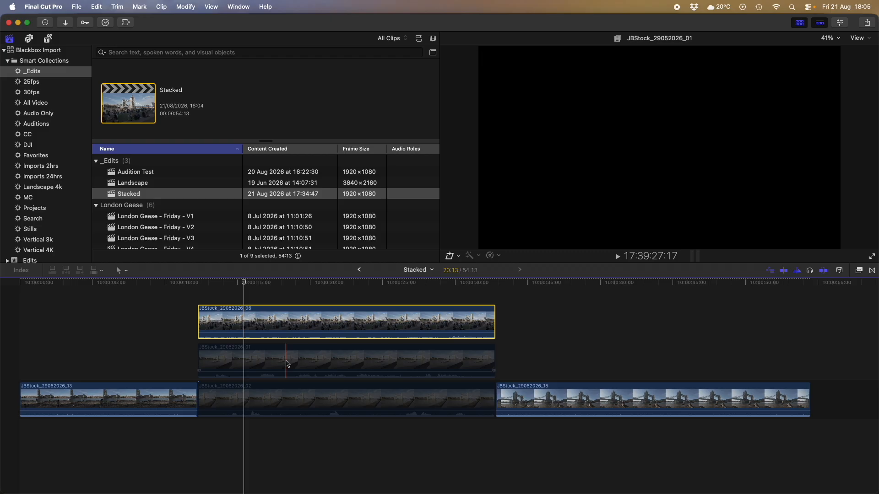
- Enable the connected clip JBStock_29052026_01 and disable JBStock_29052026_06 above it in the Stacked project
{"action": "left_click", "coordinate": [288, 364]}
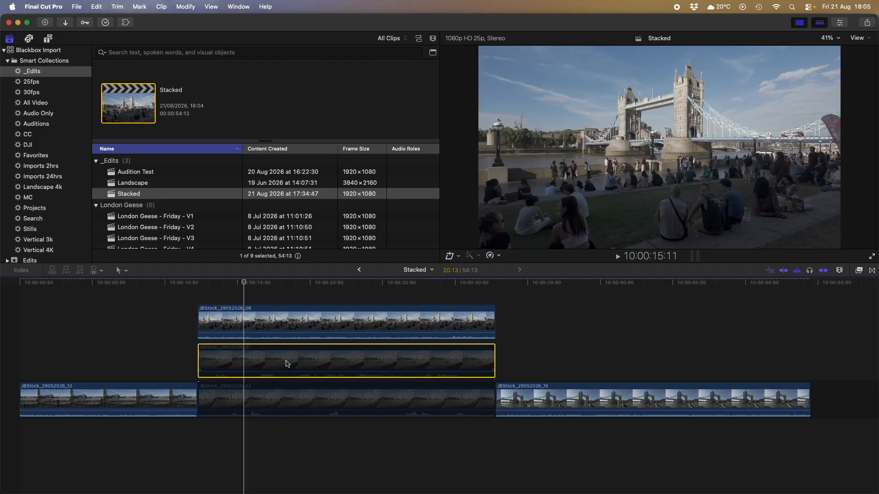
{"action": "key", "text": "v"}
{"action": "left_click", "coordinate": [297, 325]}
{"action": "key", "text": "v"}
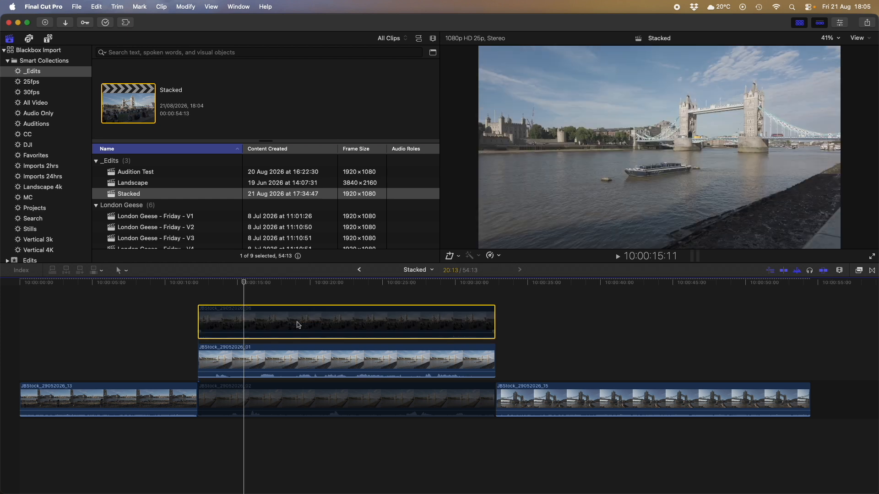
- Enable JBStock_29052026_02 in the primary storyline and disable the connected clip JBStock_29052026_01 above it
{"action": "left_click", "coordinate": [246, 407]}
{"action": "key", "text": "v"}
{"action": "left_click", "coordinate": [271, 356]}
{"action": "key", "text": "v"}
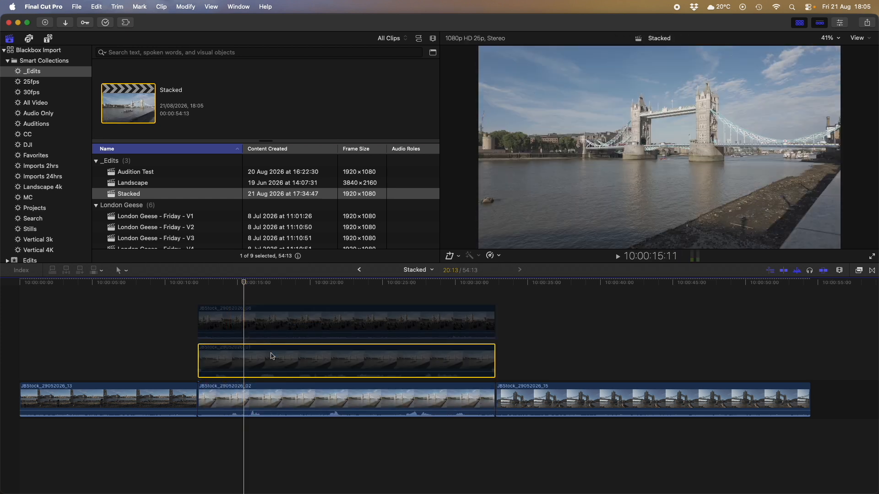
{"action": "left_click", "coordinate": [241, 281]}
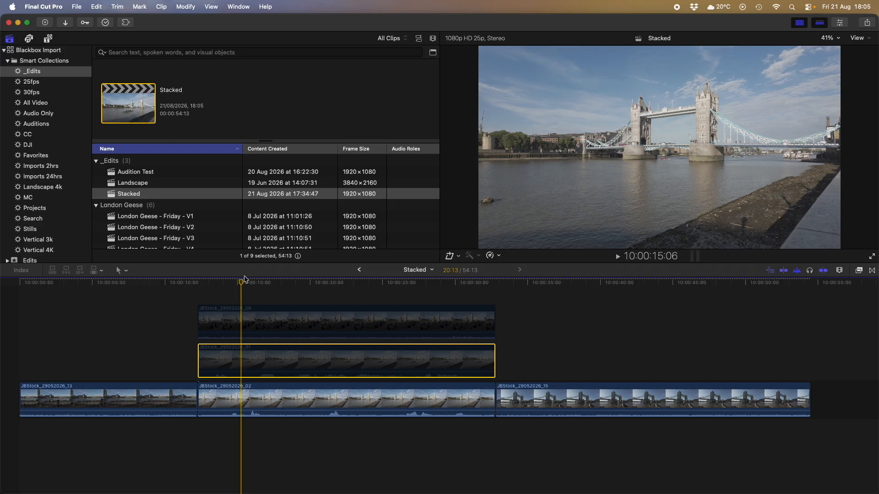
{"action": "left_click", "coordinate": [235, 283]}
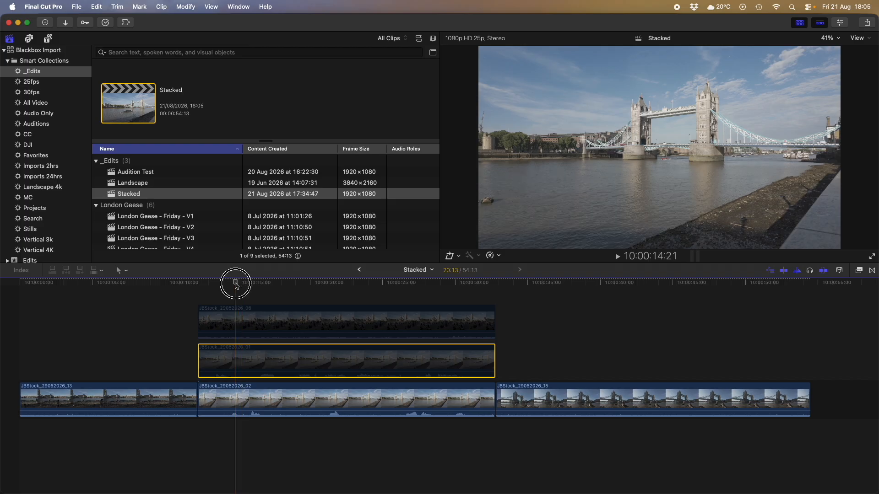
- In the Landscape 4k smart collection, mark a range of about 11 seconds on source clip JBStock_29052026_01
{"action": "left_click", "coordinate": [53, 189]}
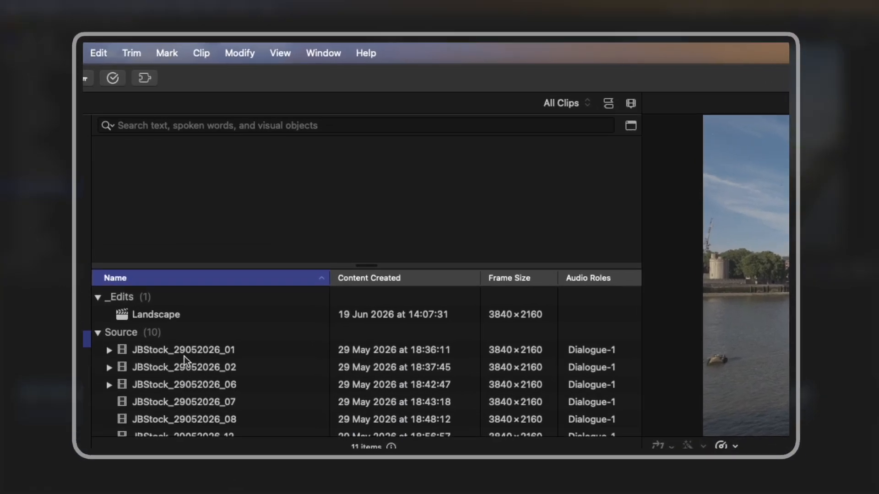
{"action": "left_click", "coordinate": [190, 358]}
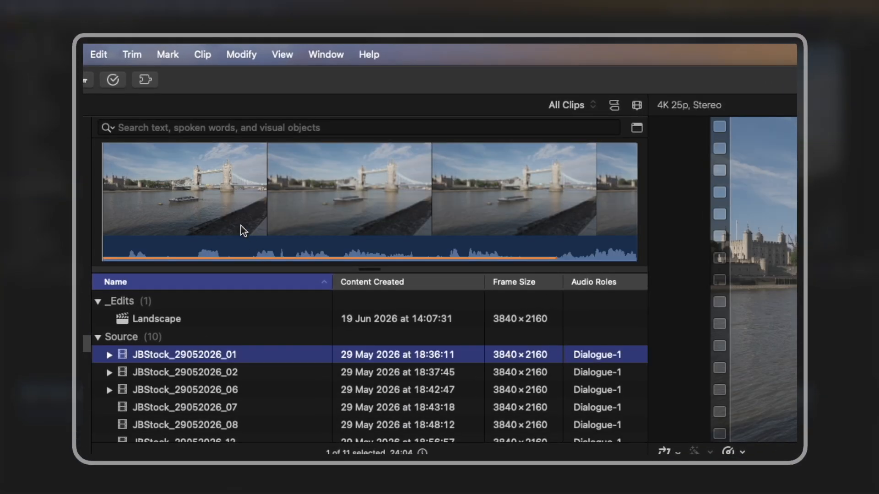
{"action": "left_click", "coordinate": [242, 230]}
{"action": "key", "text": "i"}
{"action": "key", "text": "o"}
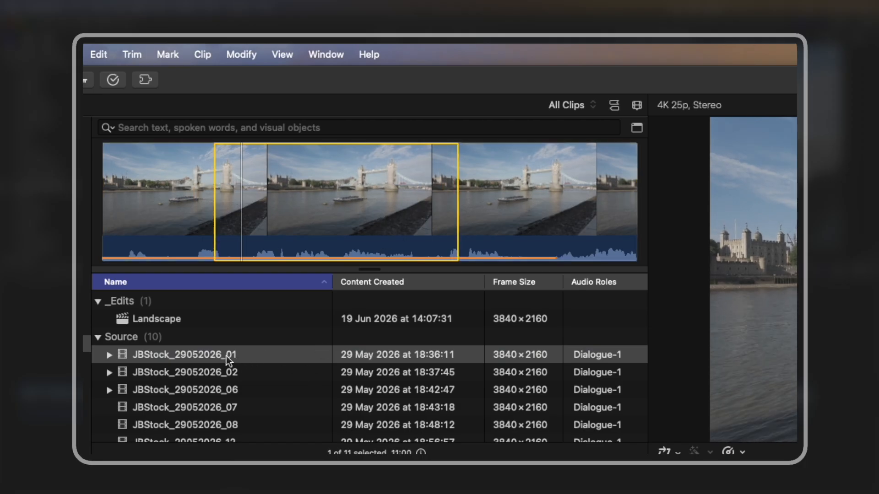
- Mark a range of about 11:22 on source clip JBStock_29052026_02, starting shortly after the clip begins
{"action": "left_click", "coordinate": [212, 373]}
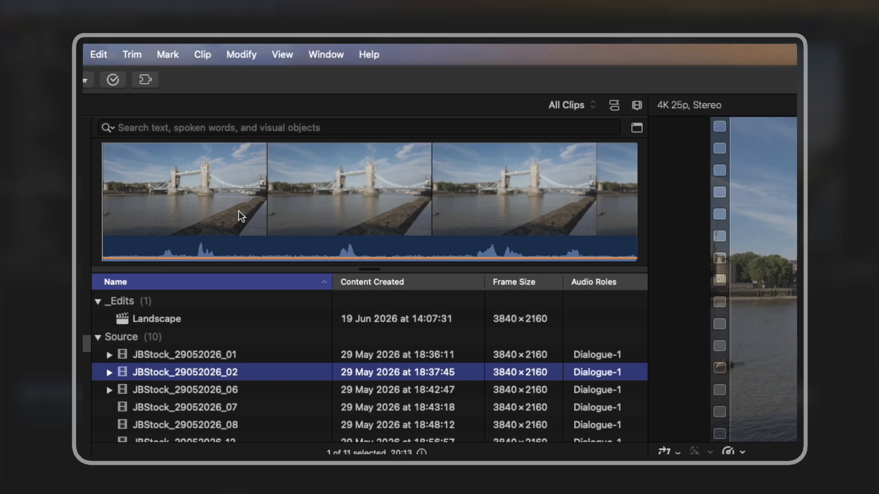
{"action": "left_click", "coordinate": [204, 222]}
{"action": "key", "text": "i"}
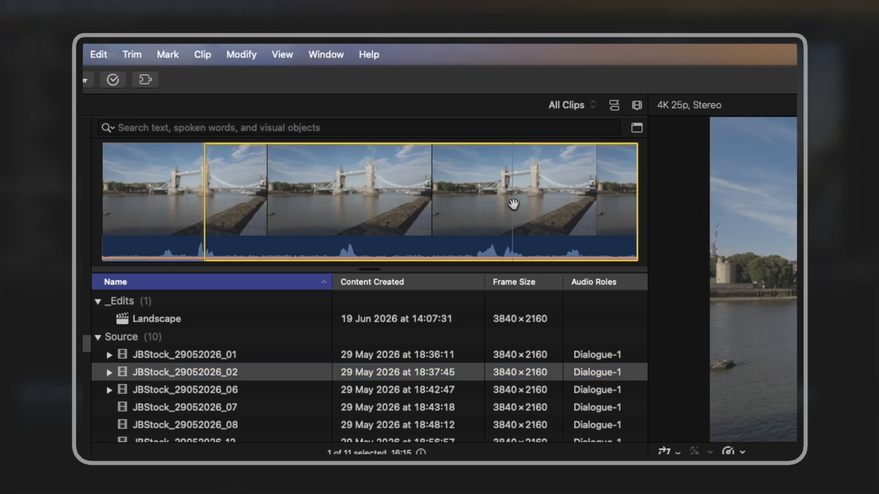
- Create an audition from source clips JBStock_29052026_01 and JBStock_29052026_02, and select it in the browser
{"action": "left_click", "coordinate": [236, 355]}
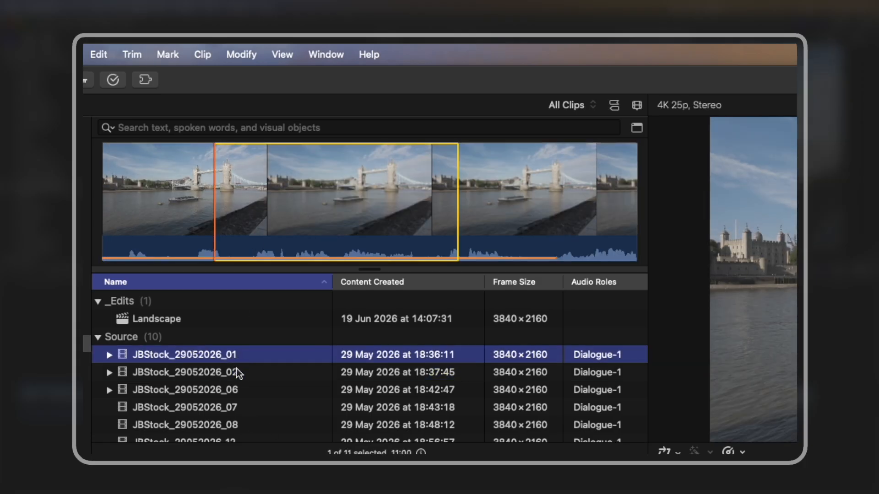
{"action": "left_click", "coordinate": [237, 373], "text": "shift"}
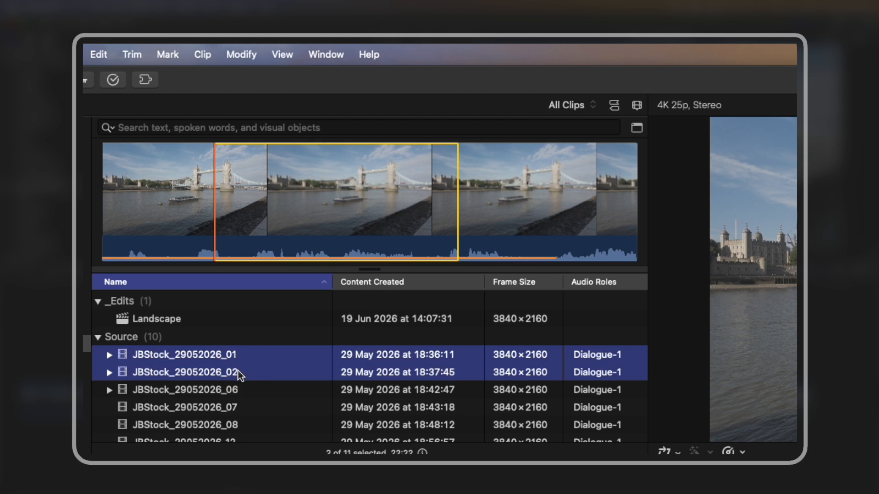
{"action": "left_click", "coordinate": [200, 55]}
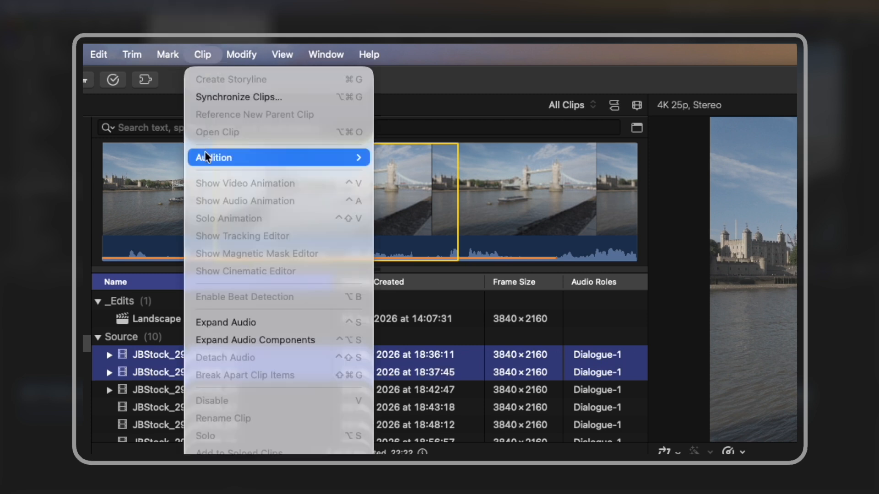
{"action": "mouse_move", "coordinate": [326, 158]}
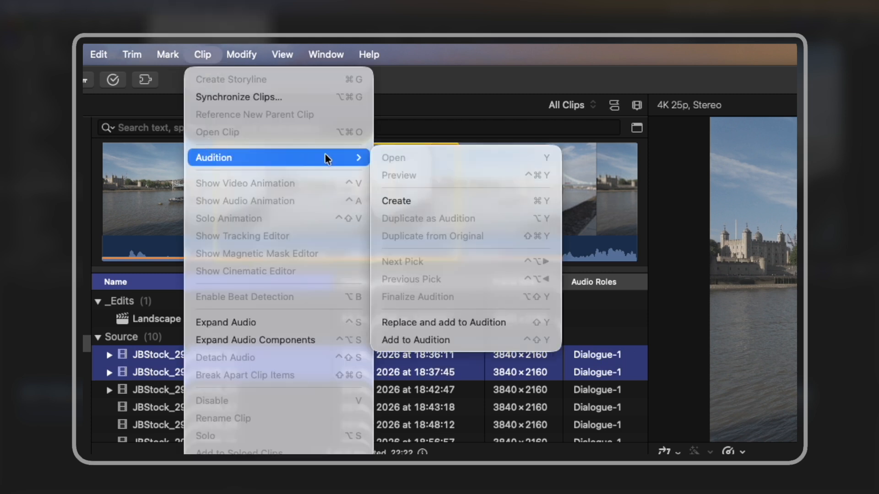
{"action": "left_click", "coordinate": [411, 203]}
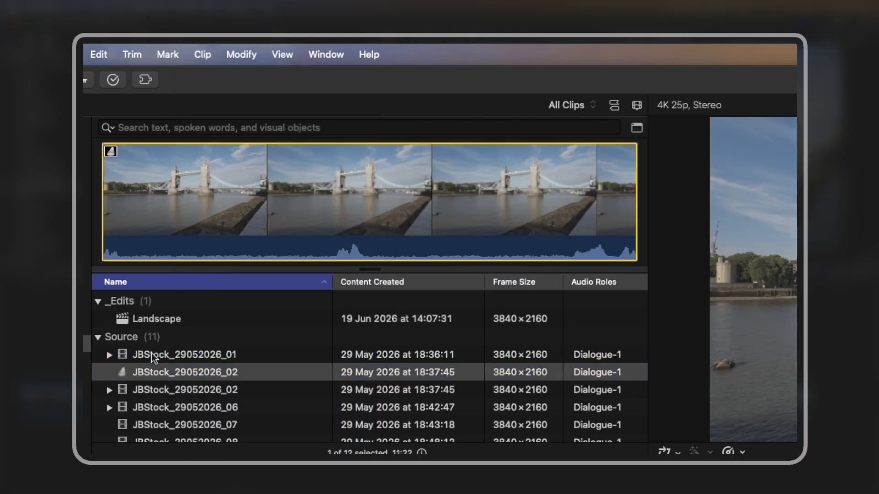
{"action": "left_click", "coordinate": [117, 372]}
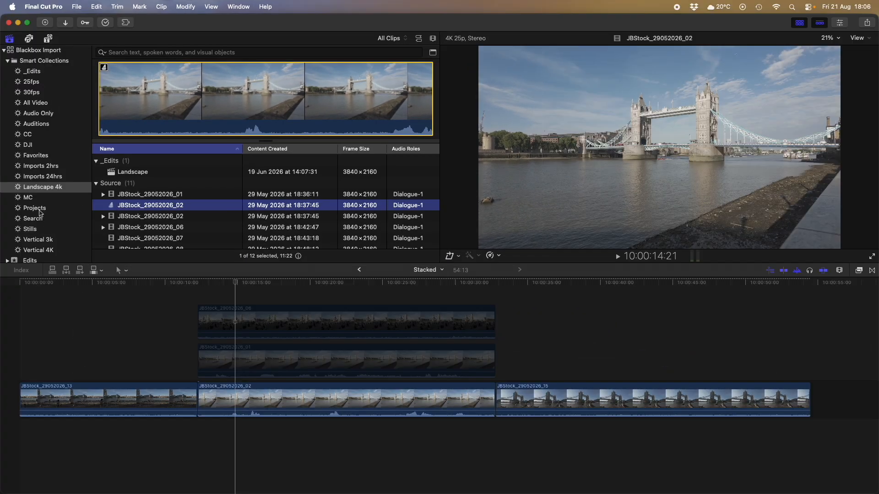
- Open the Audition Test project and place the playhead at the cut between its two clips, with the whole timeline fitted to view
{"action": "left_click", "coordinate": [38, 209]}
{"action": "double_click", "coordinate": [136, 173]}
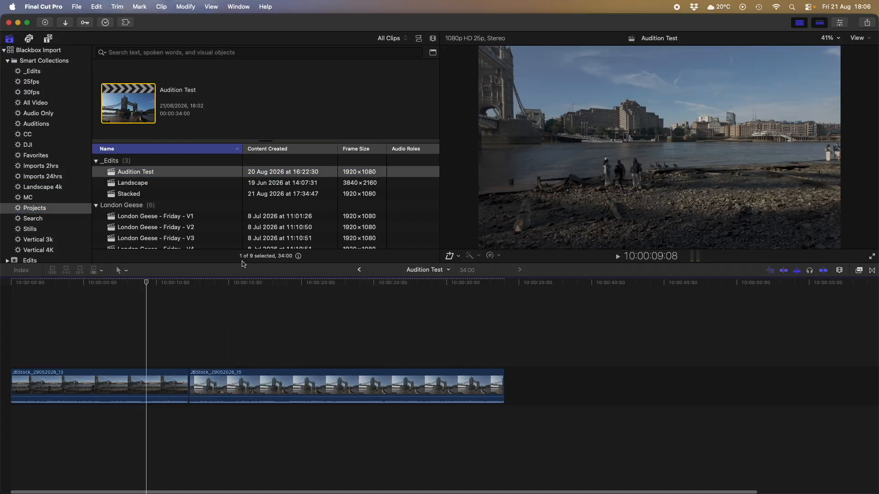
{"action": "left_click_drag", "start_coordinate": [209, 285], "coordinate": [194, 287]}
{"action": "key", "text": "shift+z"}
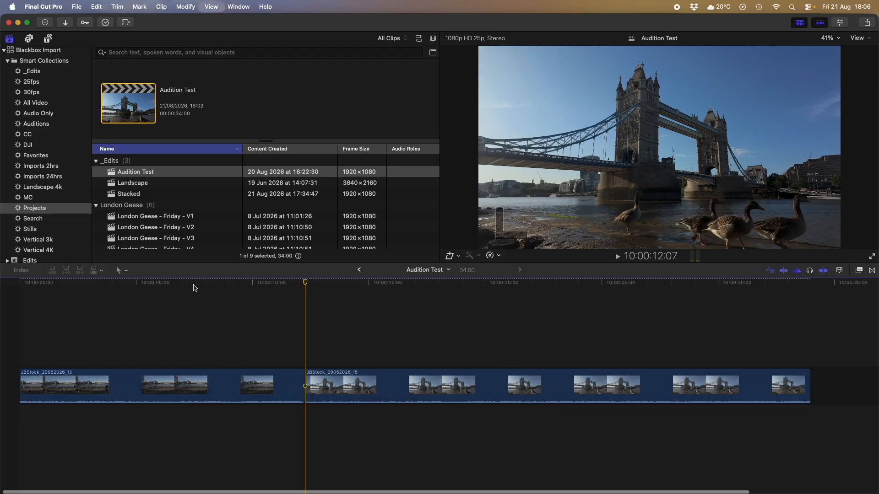
- Insert the JBStock_29052026_02 audition from the Auditions collection at the cut between JBStock_29052026_13 and JBStock_29052026_15
{"action": "left_click", "coordinate": [42, 124]}
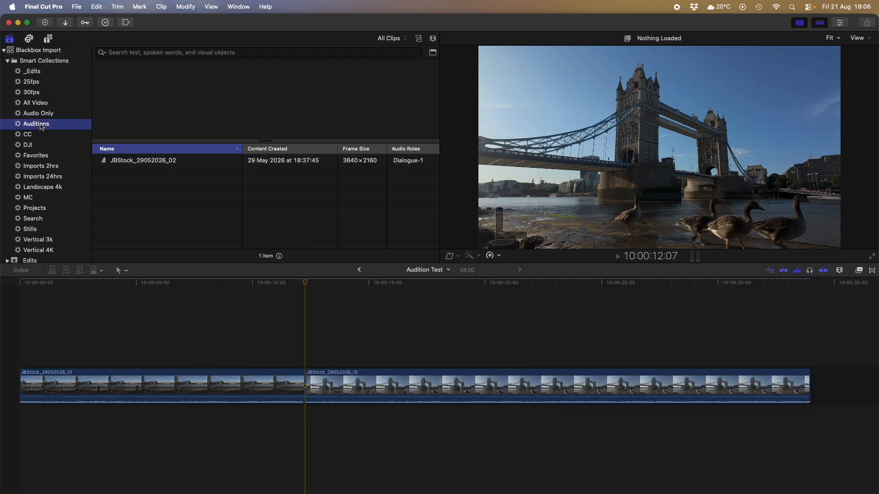
{"action": "left_click", "coordinate": [133, 164]}
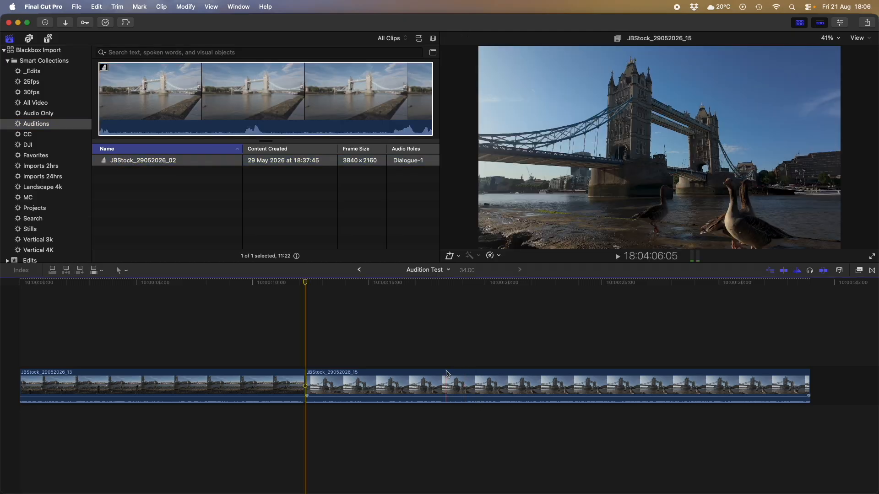
{"action": "left_click_drag", "start_coordinate": [329, 279], "coordinate": [308, 286]}
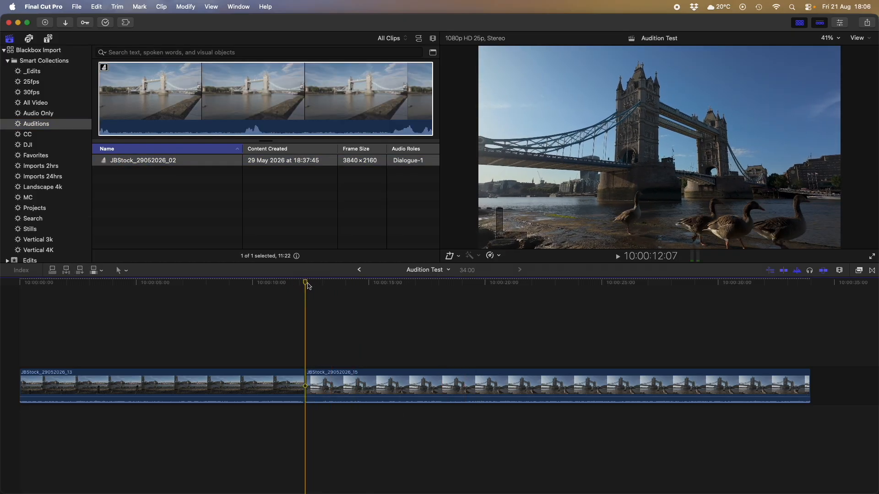
{"action": "key", "text": "w"}
{"action": "left_click", "coordinate": [322, 293]}
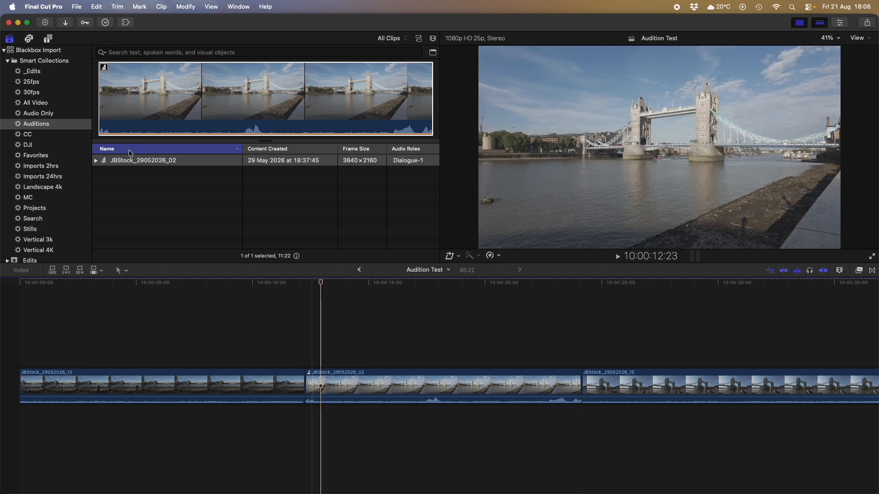
- Show the clips of the Landscape 4k smart collection in the browser
{"action": "scroll", "coordinate": [41, 212], "scroll_direction": "down", "scroll_amount": 1}
{"action": "left_click", "coordinate": [46, 248]}
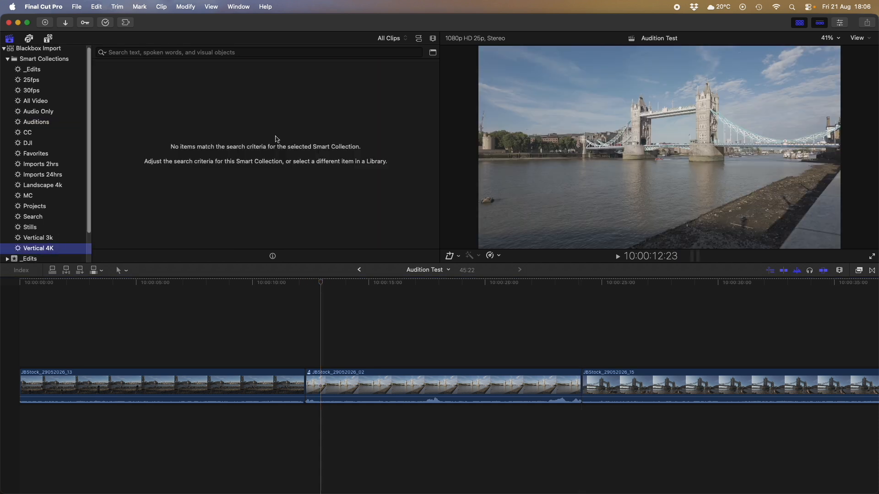
{"action": "scroll", "coordinate": [45, 152], "scroll_direction": "down", "scroll_amount": 3}
{"action": "left_click", "coordinate": [42, 151]}
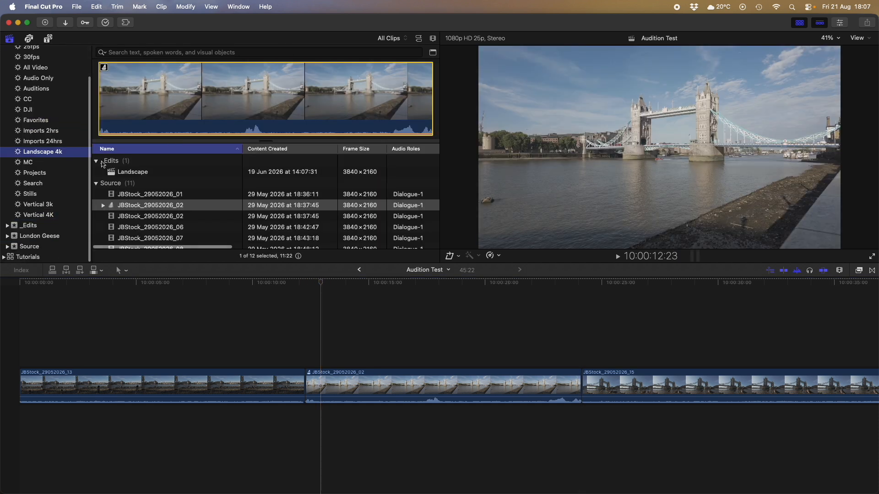
{"action": "left_click", "coordinate": [350, 329]}
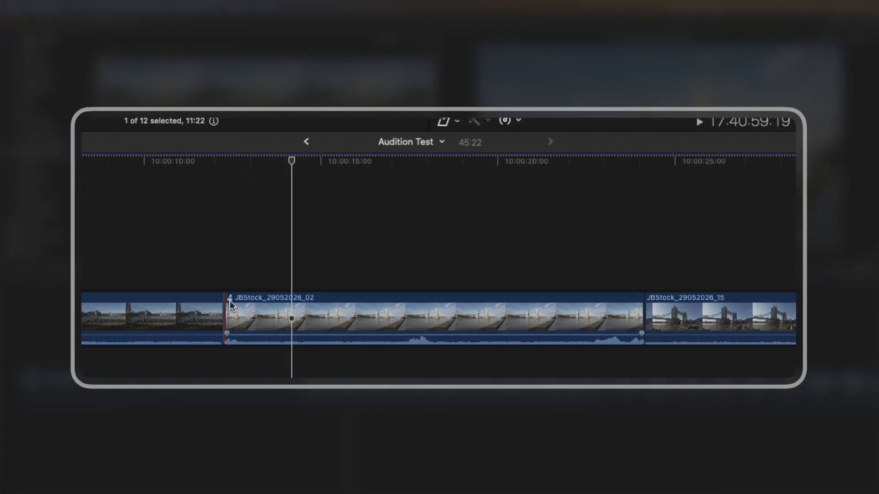
- Open the audition in the timeline, compare its picks JBStock_29052026_01 and JBStock_29052026_02, and finish with JBStock_29052026_02 as the pick
{"action": "left_click", "coordinate": [230, 300]}
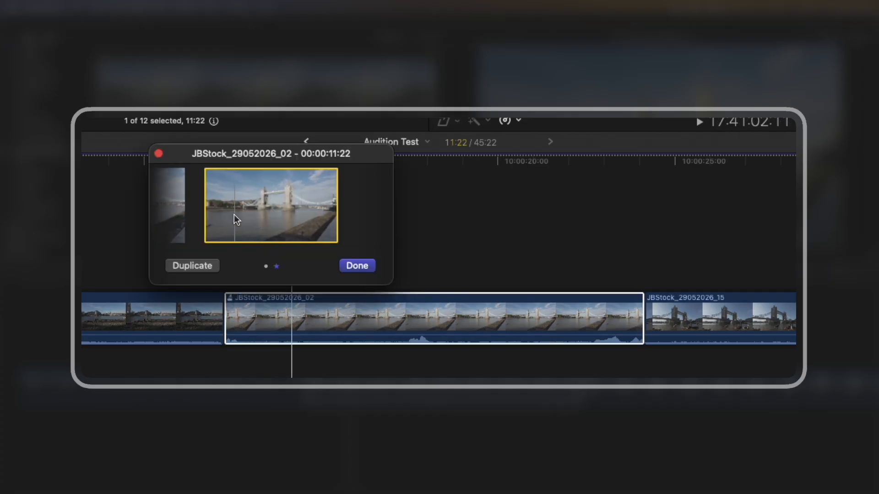
{"action": "left_click", "coordinate": [175, 213]}
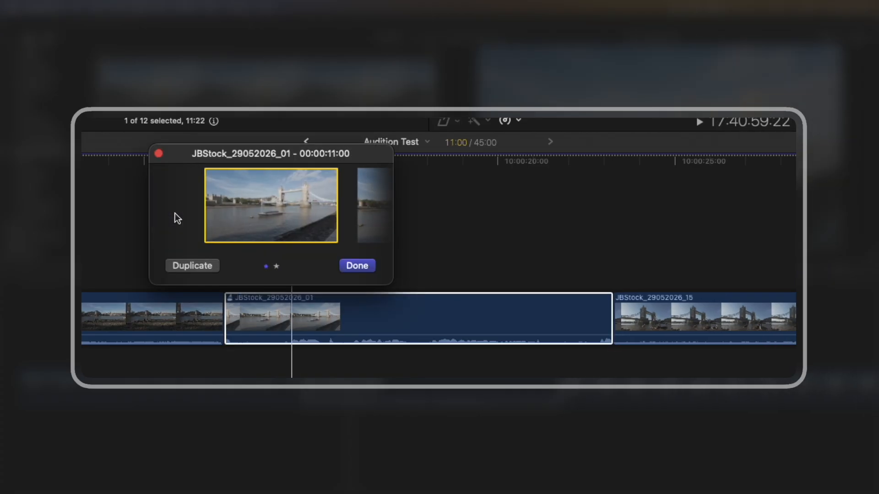
{"action": "left_click", "coordinate": [364, 206]}
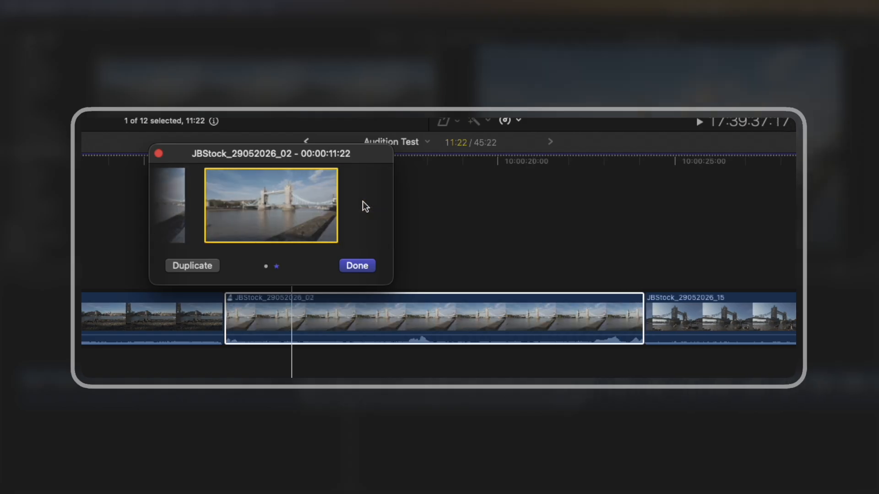
{"action": "left_click", "coordinate": [178, 203]}
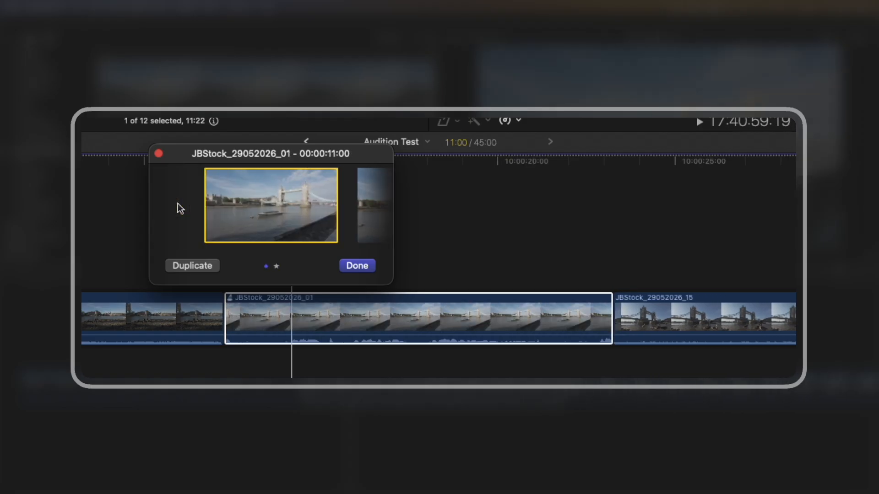
{"action": "left_click", "coordinate": [364, 204]}
{"action": "left_click", "coordinate": [366, 265]}
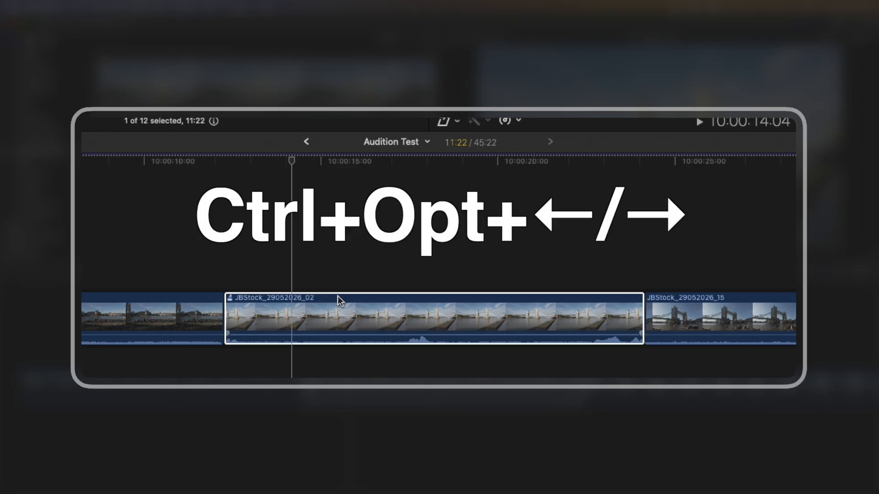
- Cycle the timeline audition back and forth between its two picks without opening it, ending on JBStock_29052026_02
{"action": "key", "text": "ctrl+alt+Left"}
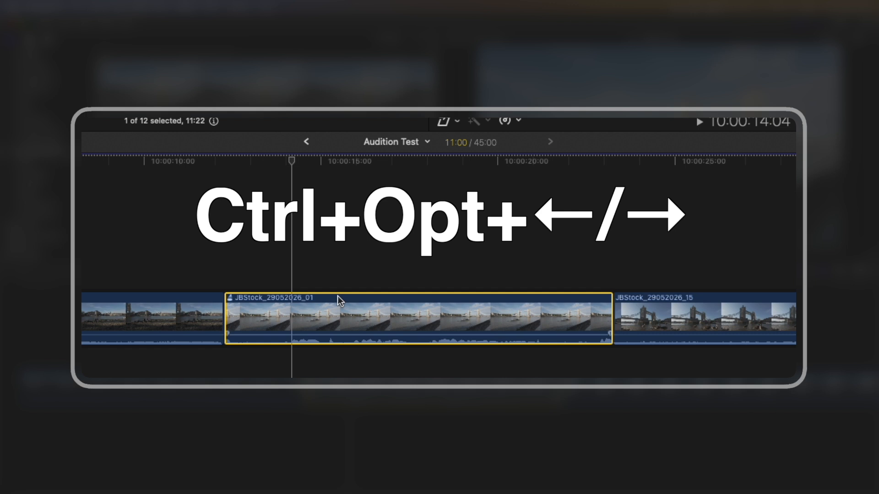
{"action": "key", "text": "ctrl+alt+Right"}
{"action": "key", "text": "ctrl+alt+Left"}
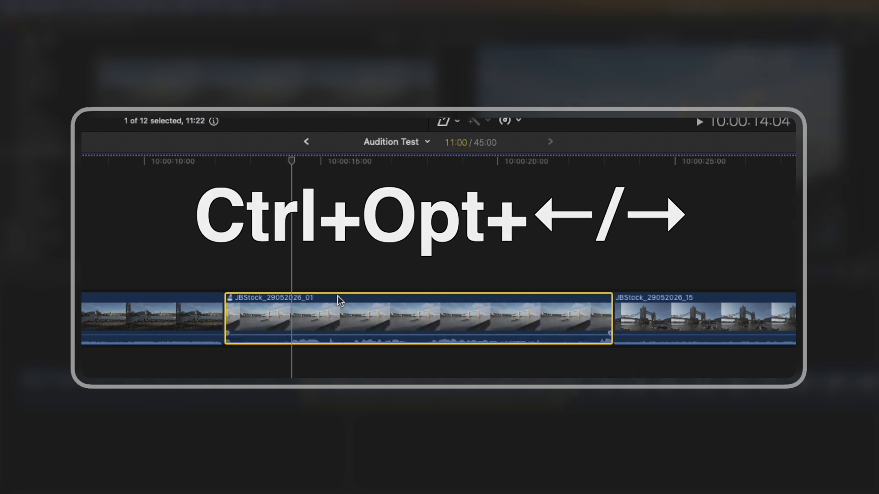
{"action": "key", "text": "ctrl+alt+Right"}
{"action": "key", "text": "ctrl+alt+Left"}
{"action": "key", "text": "ctrl+alt+Right"}
{"action": "key", "text": "ctrl+alt+Left"}
{"action": "key", "text": "ctrl+alt+Right"}
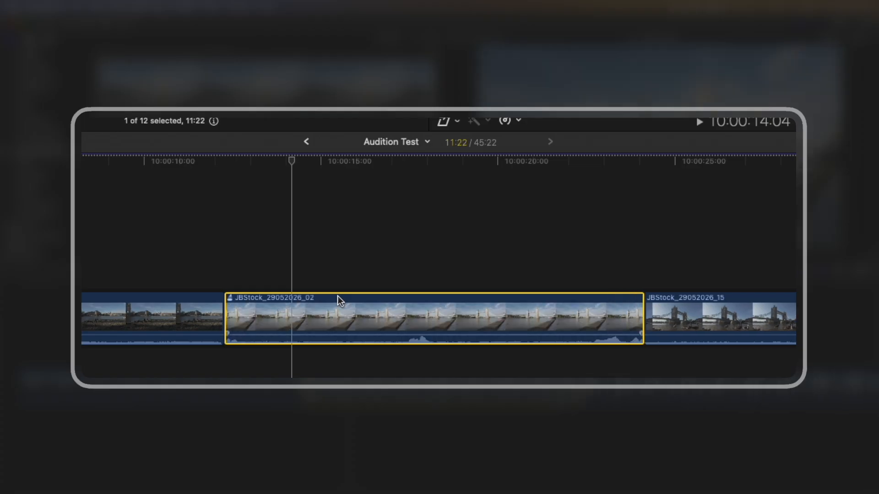
- Replace the timeline audition's pick with JBStock_29052026_06 from the browser and add it to the audition
{"action": "left_click_drag", "start_coordinate": [292, 161], "coordinate": [263, 168]}
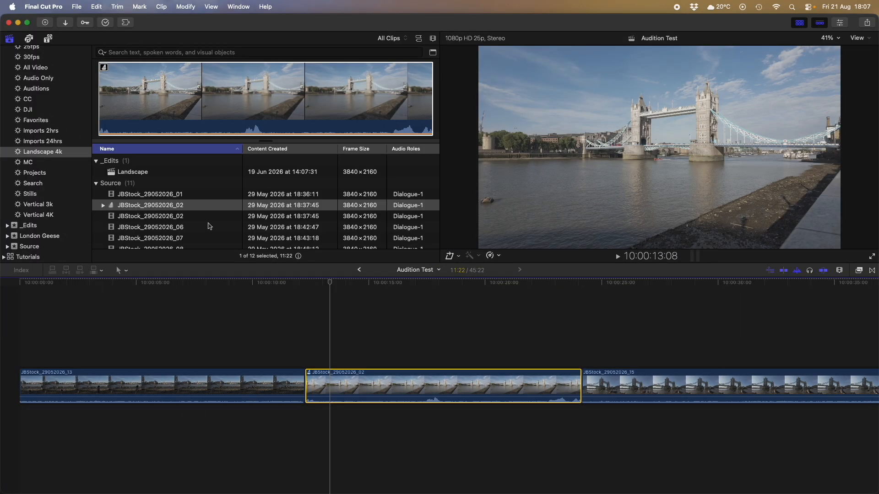
{"action": "left_click", "coordinate": [115, 229]}
{"action": "left_click_drag", "start_coordinate": [114, 232], "coordinate": [341, 351]}
{"action": "left_click_drag", "start_coordinate": [300, 214], "coordinate": [284, 196]}
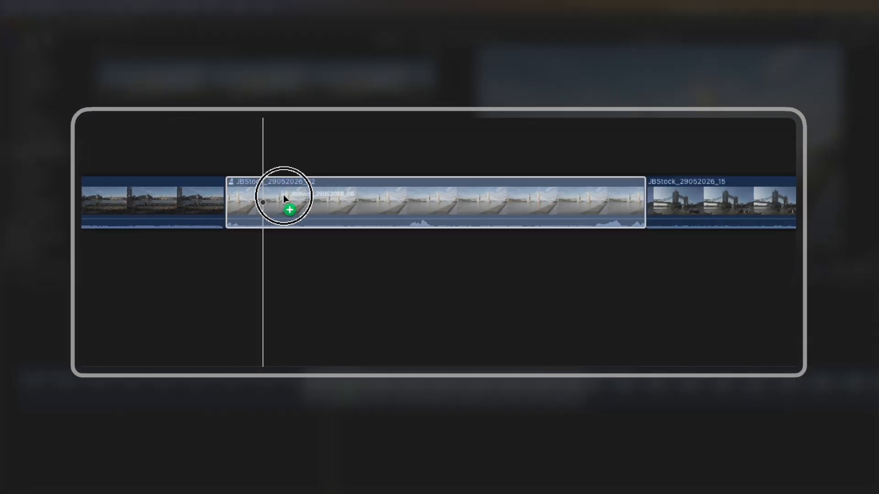
{"action": "left_click_drag", "start_coordinate": [284, 195], "coordinate": [283, 198]}
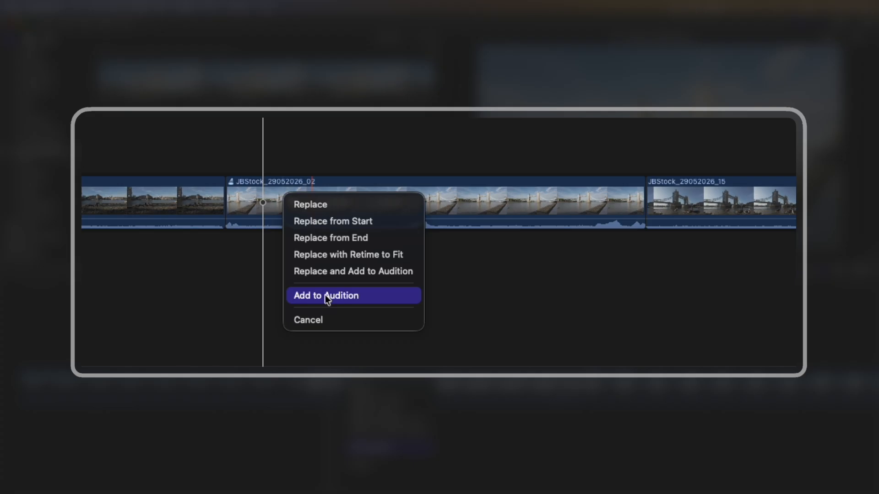
{"action": "left_click", "coordinate": [334, 271]}
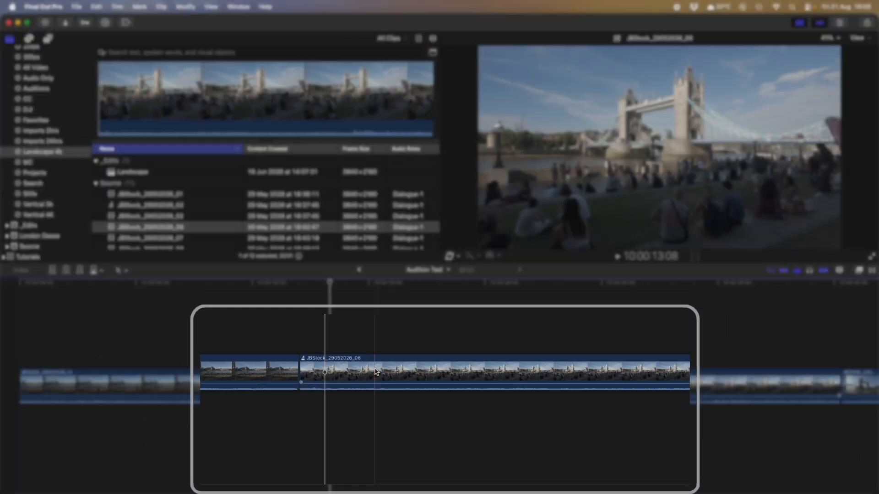
- Cycle the timeline audition through its three picks without opening it, ending on JBStock_29052026_06
{"action": "left_click", "coordinate": [378, 383]}
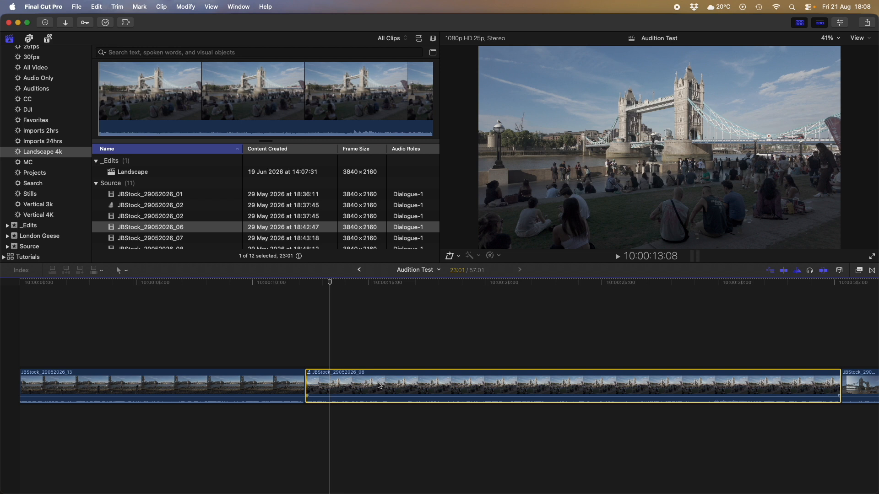
{"action": "key", "text": "ctrl+Left"}
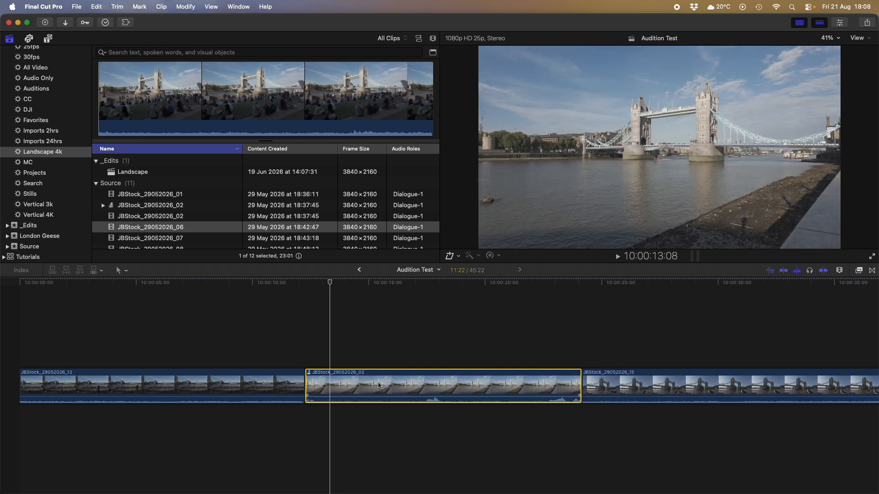
{"action": "key", "text": "ctrl+Left"}
{"action": "key", "text": "ctrl+Right"}
{"action": "key", "text": "ctrl+Right"}
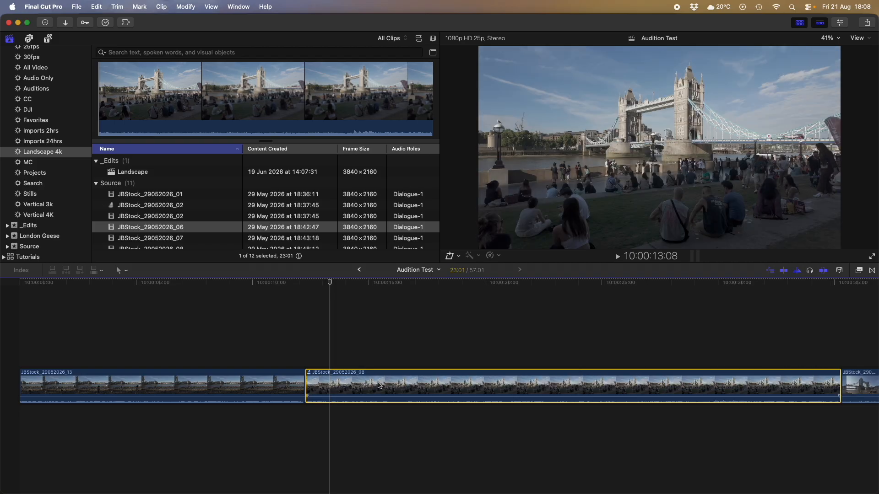
- Open the audition, compare its three picks, and finish with JBStock_29052026_02 as the pick
{"action": "left_click", "coordinate": [309, 373]}
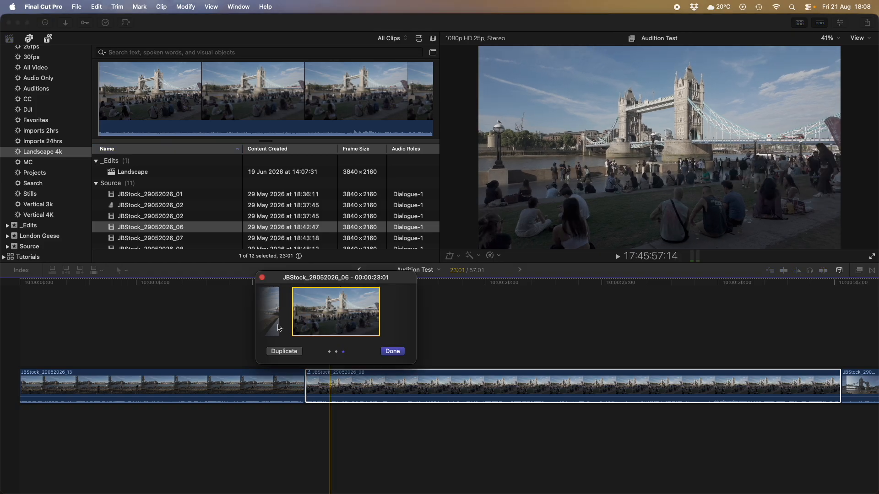
{"action": "left_click", "coordinate": [277, 328]}
{"action": "left_click", "coordinate": [277, 328]}
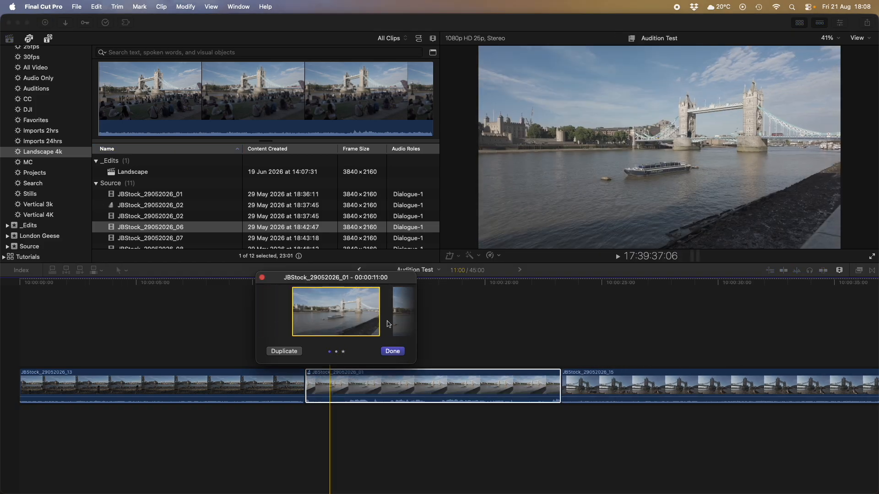
{"action": "left_click", "coordinate": [400, 351]}
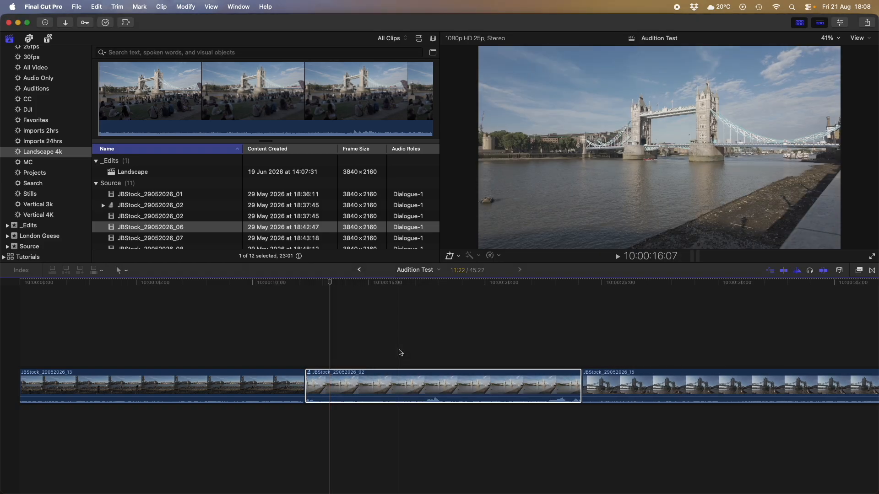
{"action": "left_click", "coordinate": [310, 374]}
{"action": "key", "text": "Escape"}
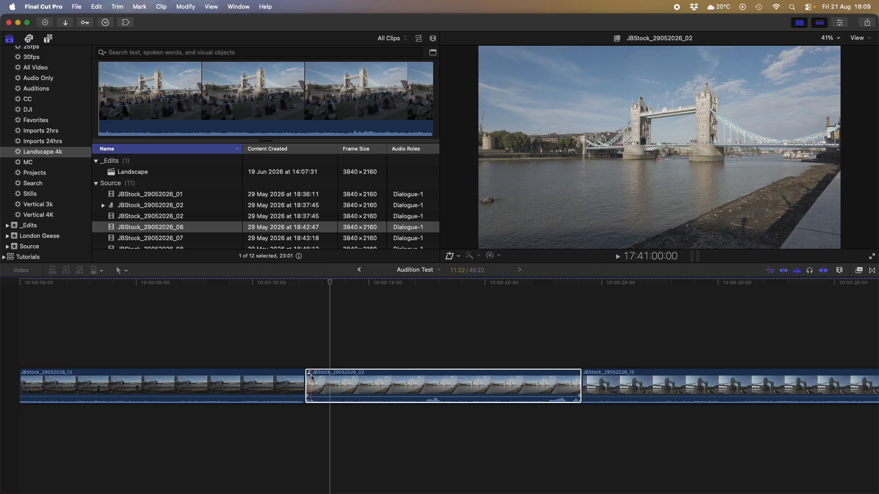
{"action": "left_click", "coordinate": [311, 374]}
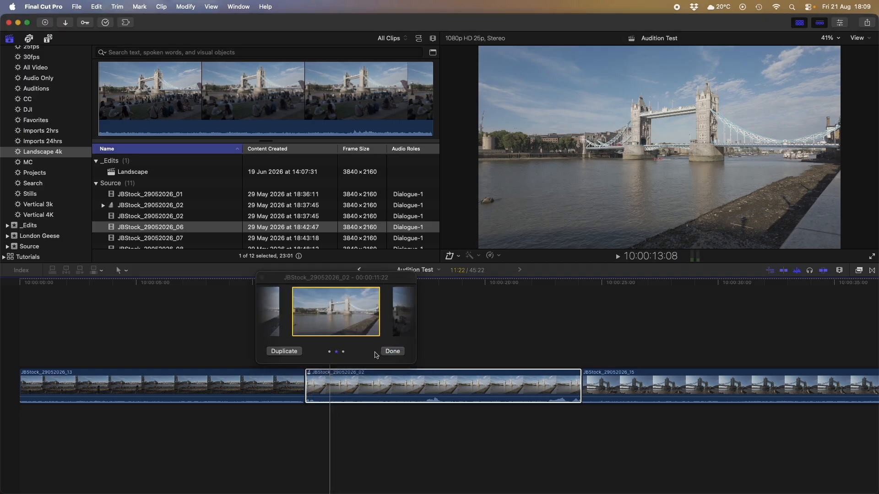
{"action": "left_click", "coordinate": [393, 352]}
{"action": "left_click", "coordinate": [393, 353]}
- Finalize the timeline audition with JBStock_29052026_02 as the chosen clip
{"action": "left_click", "coordinate": [376, 375]}
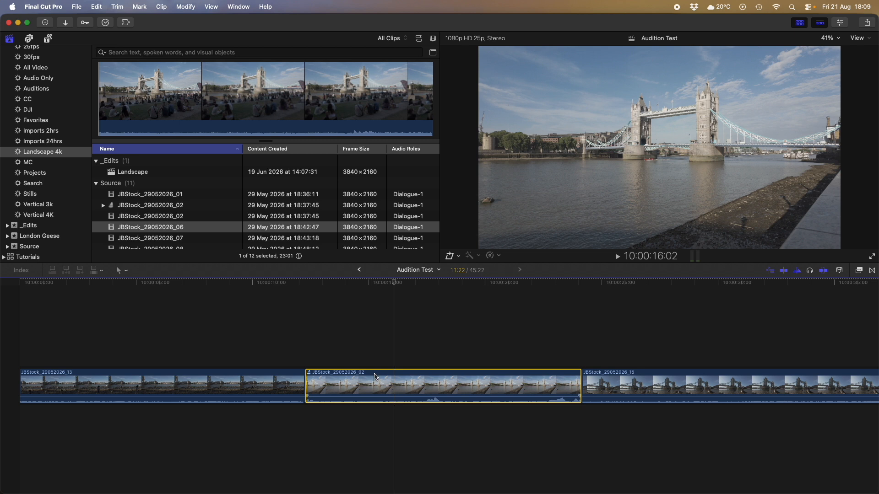
{"action": "key", "text": "Up"}
{"action": "left_click", "coordinate": [369, 364]}
{"action": "left_click", "coordinate": [357, 377]}
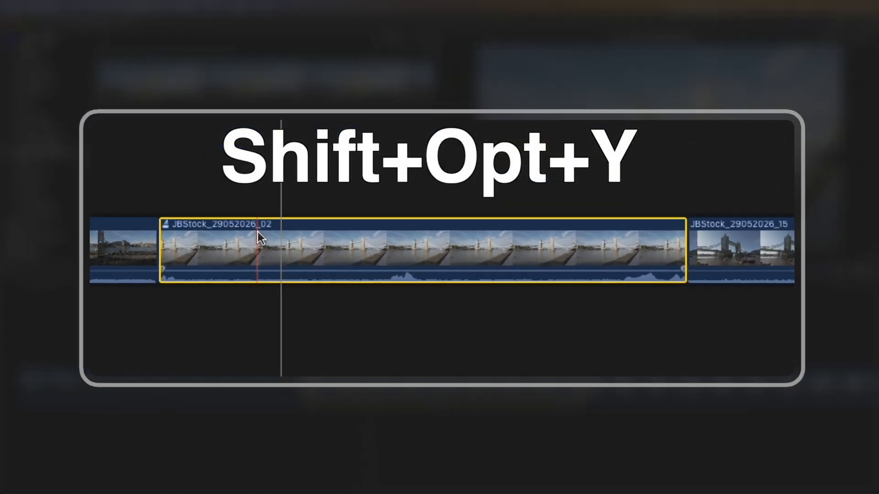
{"action": "key", "text": "shift+alt+y"}
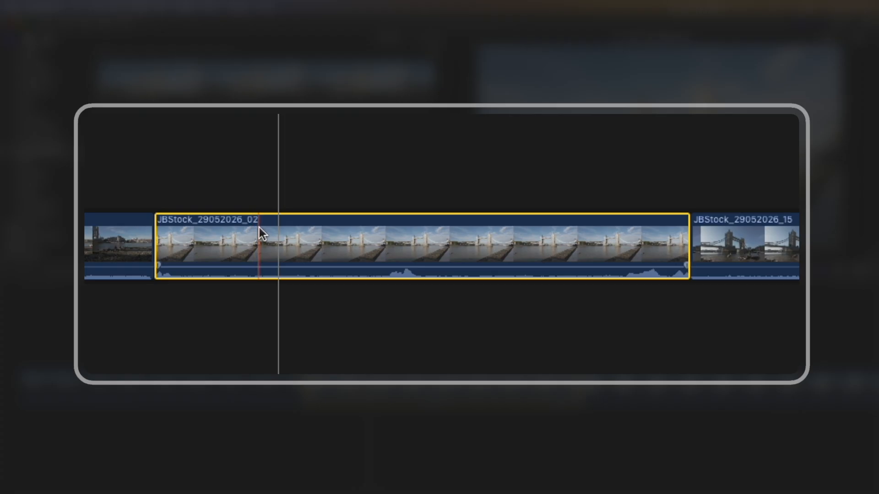
{"action": "key", "text": "Up"}
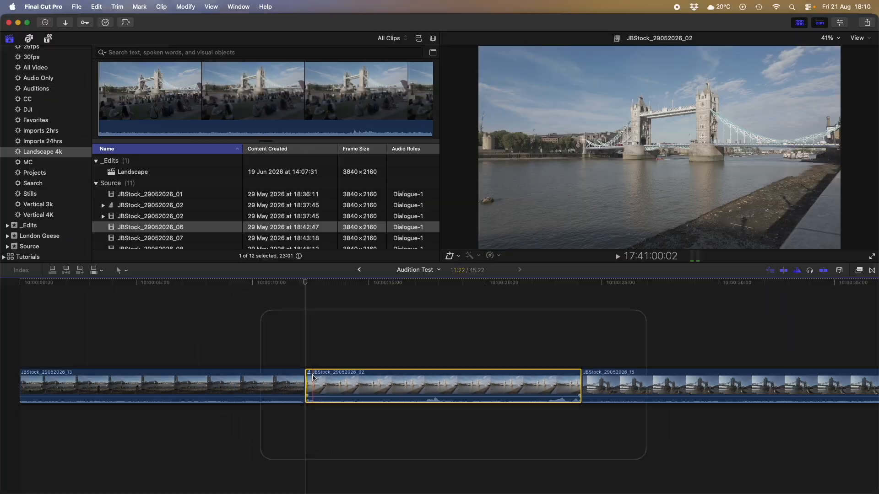
- Duplicate the JBStock_29052026_02 pick inside the audition and keep the copy as the current pick
{"action": "left_click", "coordinate": [311, 375]}
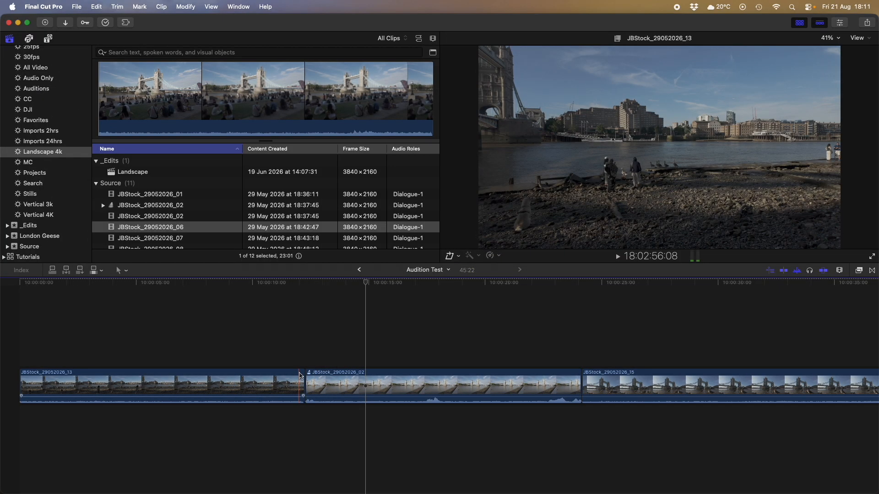
{"action": "left_click", "coordinate": [310, 376]}
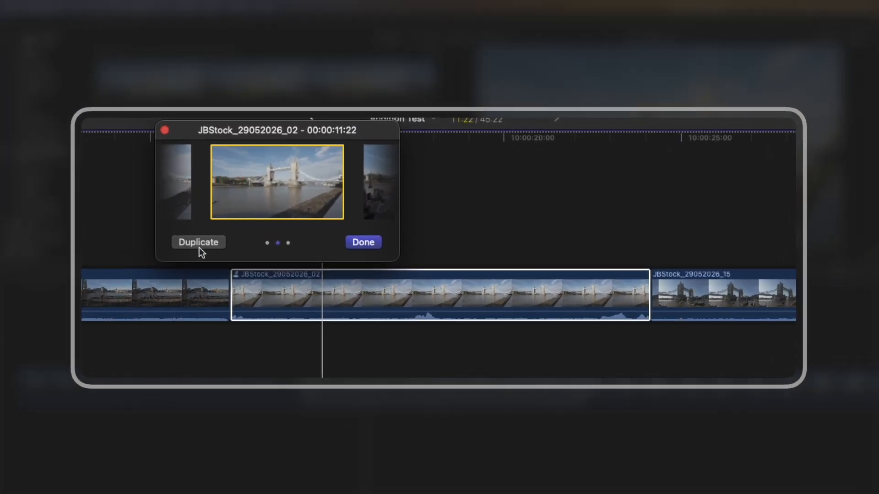
{"action": "left_click", "coordinate": [200, 243]}
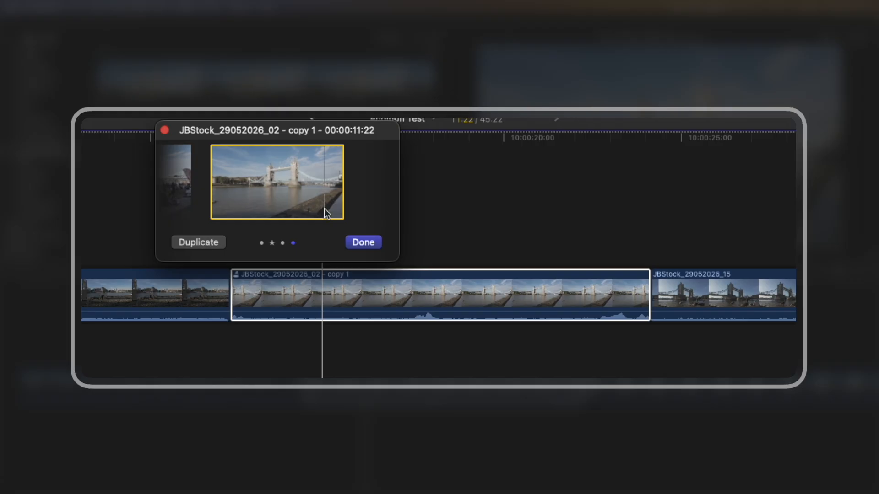
{"action": "left_click", "coordinate": [366, 242]}
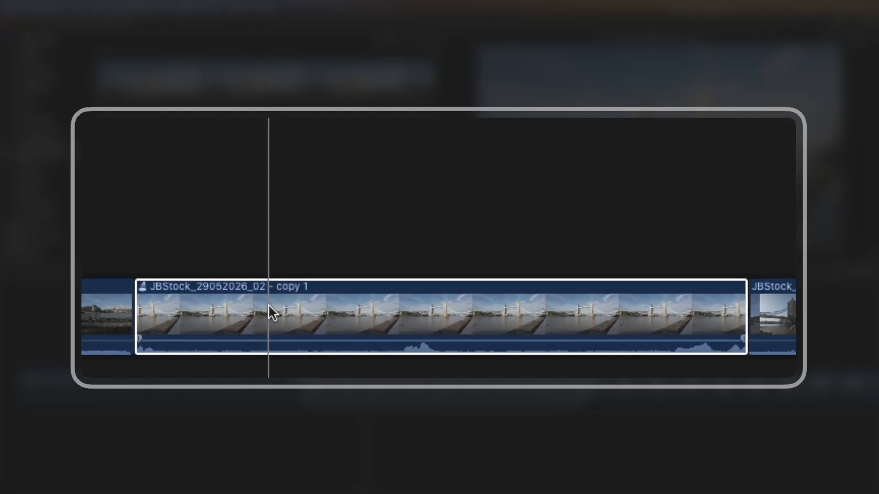
- Cycle the timeline audition through its picks without opening it, returning to the copy of JBStock_29052026_02
{"action": "key", "text": "ctrl+Left"}
{"action": "key", "text": "ctrl+Left"}
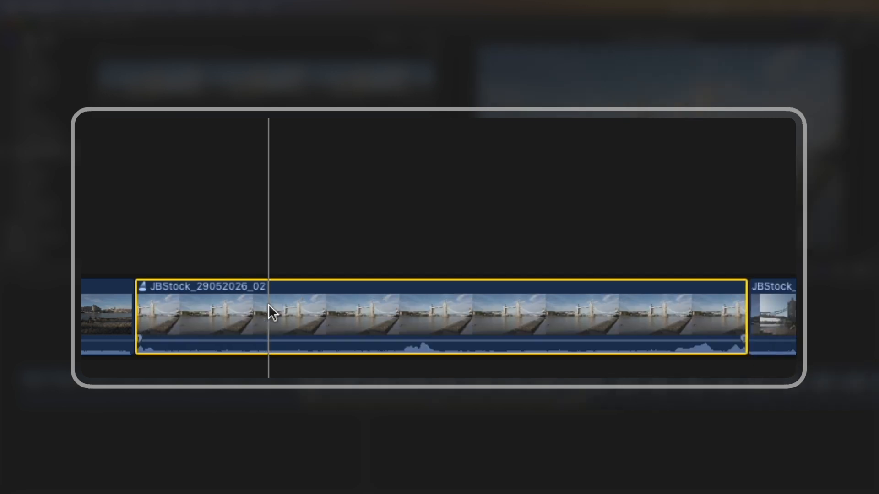
{"action": "key", "text": "ctrl+Left"}
{"action": "key", "text": "ctrl+Right"}
{"action": "key", "text": "ctrl+Right"}
{"action": "key", "text": "ctrl+Right"}
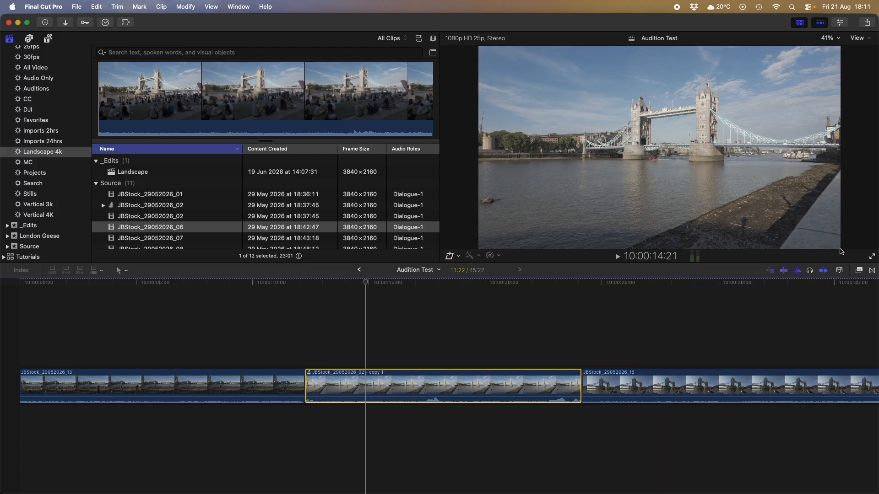
- Apply the Bulge effect from the James effects category to the JBStock_29052026_02 - copy 1 pick in the timeline
{"action": "left_click", "coordinate": [858, 271]}
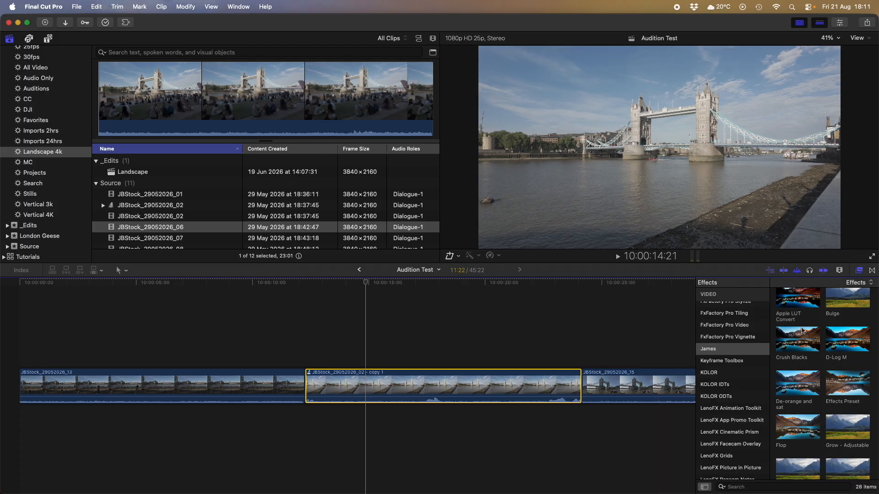
{"action": "scroll", "coordinate": [853, 375], "scroll_direction": "down", "scroll_amount": 5}
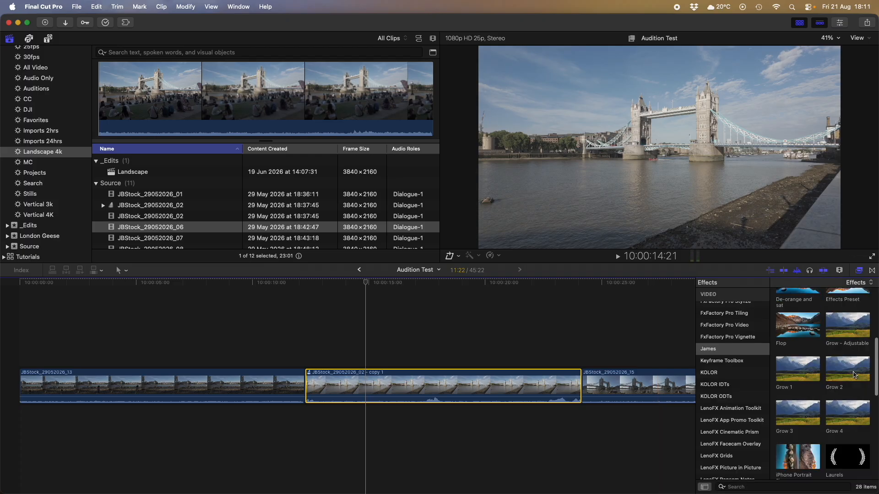
{"action": "scroll", "coordinate": [853, 375], "scroll_direction": "up", "scroll_amount": 5}
{"action": "left_click_drag", "start_coordinate": [847, 352], "coordinate": [426, 382]}
{"action": "left_click", "coordinate": [414, 378]}
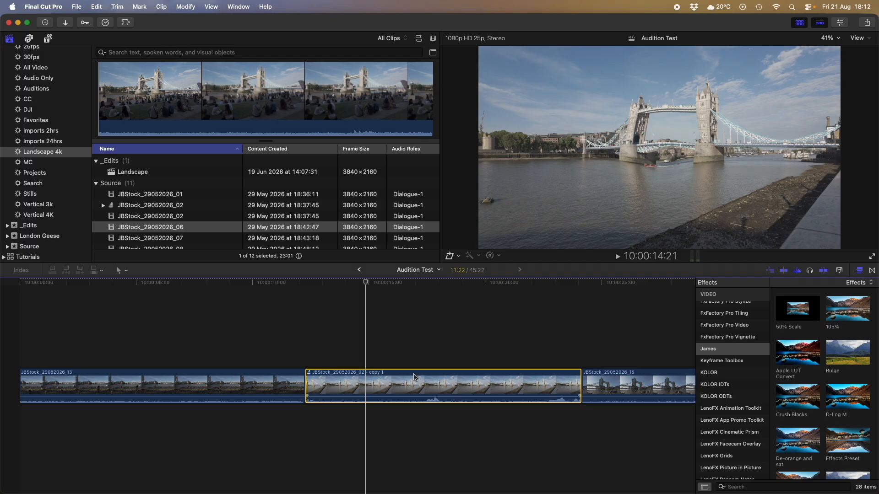
- Cycle the timeline audition to compare the Bulge version with neighbouring picks, ending on JBStock_29052026_06
{"action": "key", "text": "ctrl+Right"}
{"action": "key", "text": "ctrl+Left"}
{"action": "key", "text": "ctrl+Right"}
{"action": "key", "text": "ctrl+Left"}
{"action": "key", "text": "super+z"}
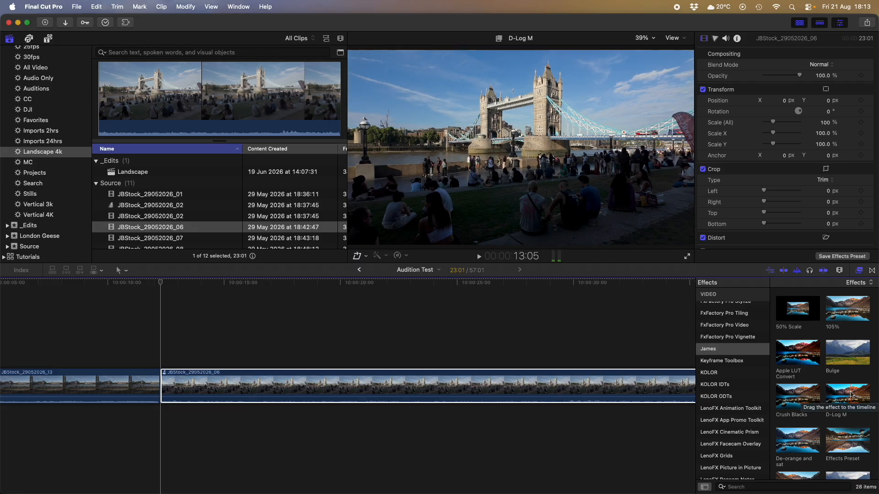
- Add a duplicate of JBStock_29052026_06 with the D-Log M effect to the audition as a new pick and compare it with the original
{"action": "left_click_drag", "start_coordinate": [851, 395], "coordinate": [418, 383]}
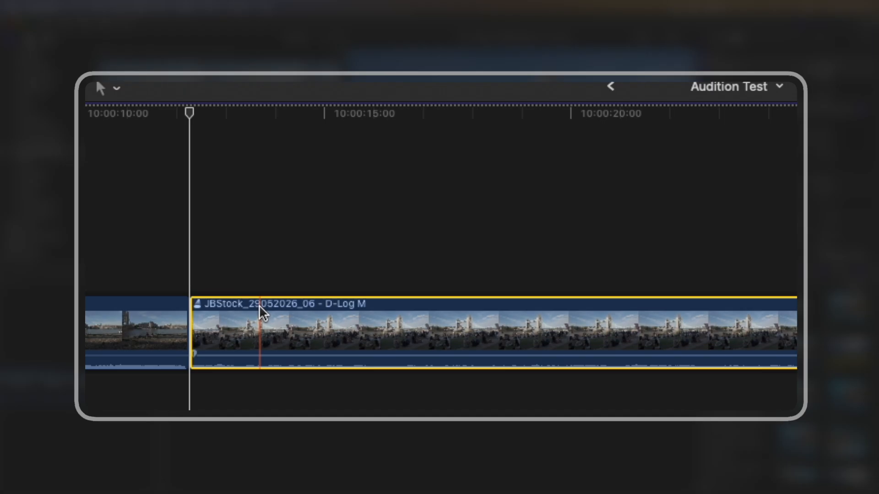
{"action": "left_click", "coordinate": [196, 304]}
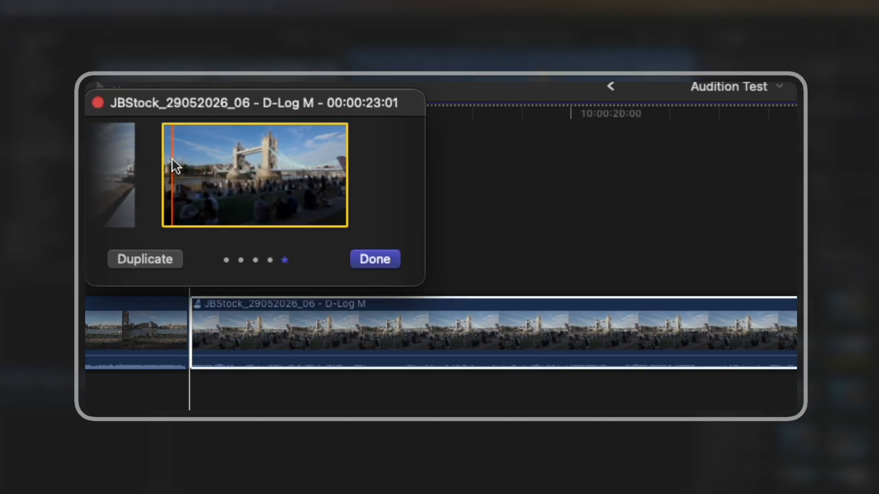
{"action": "left_click", "coordinate": [118, 165]}
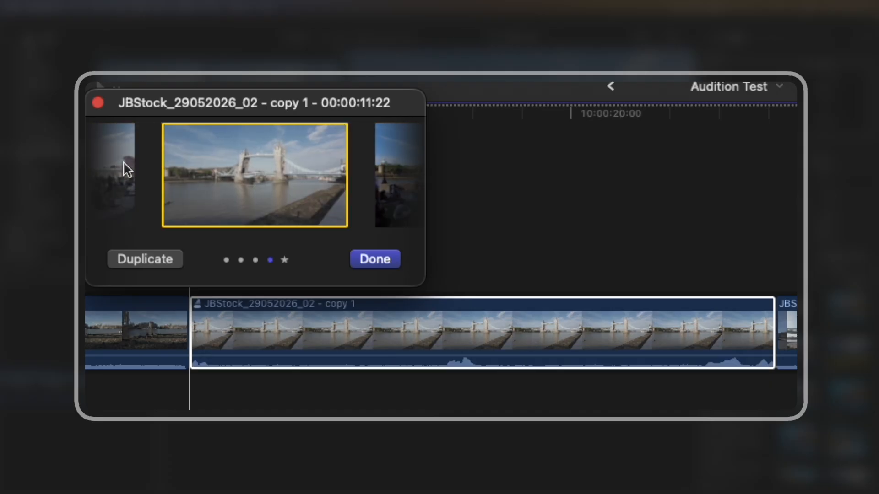
{"action": "left_click", "coordinate": [118, 163]}
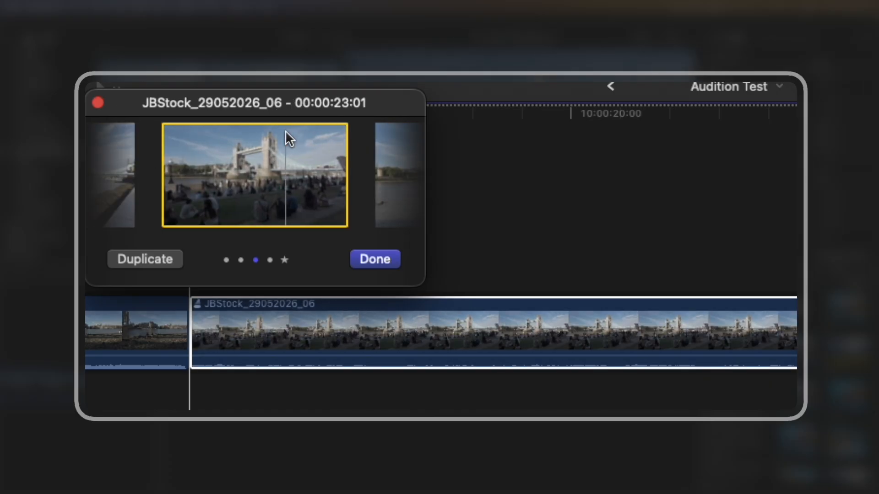
{"action": "left_click", "coordinate": [383, 146]}
{"action": "left_click", "coordinate": [384, 145]}
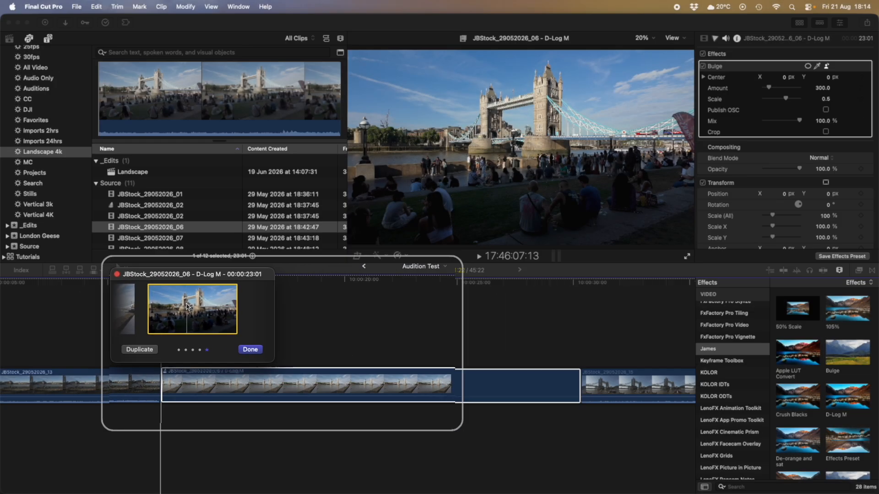
- Switch the open audition between neighbouring picks and finish with JBStock_29052026_02 - copy 1 as the pick
{"action": "key", "text": "Left"}
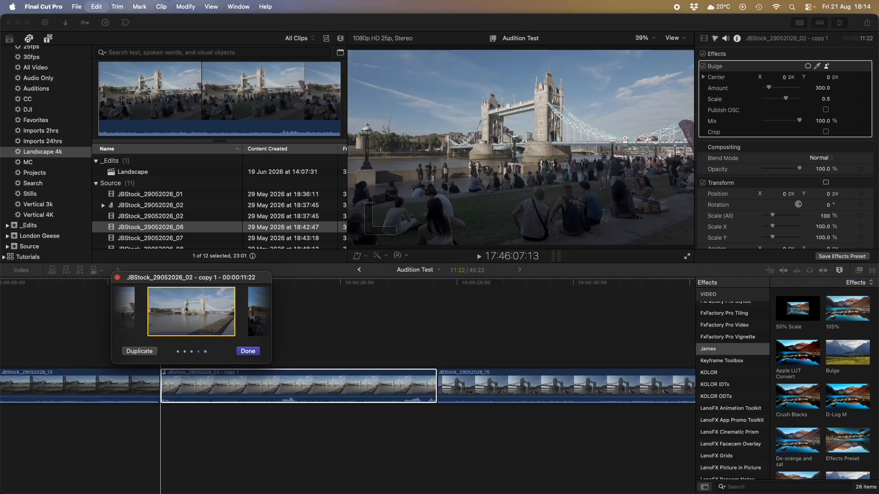
{"action": "key", "text": "Left"}
{"action": "key", "text": "Right"}
{"action": "key", "text": "Left"}
{"action": "left_click", "coordinate": [250, 350]}
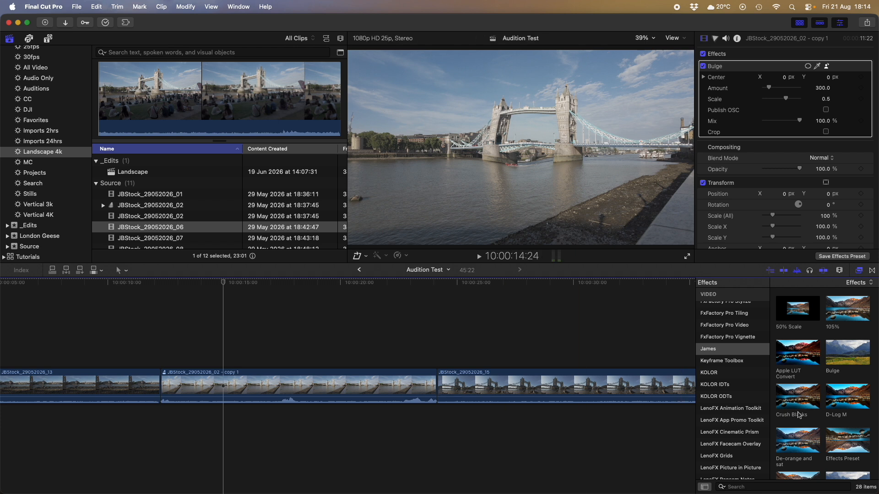
- Apply the D-Log M effect to every pick in the timeline audition and review the picks, finishing with JBStock_29052026_01 - D-Log M
{"action": "left_click_drag", "start_coordinate": [847, 397], "coordinate": [326, 388]}
{"action": "key", "text": "ctrl+alt"}
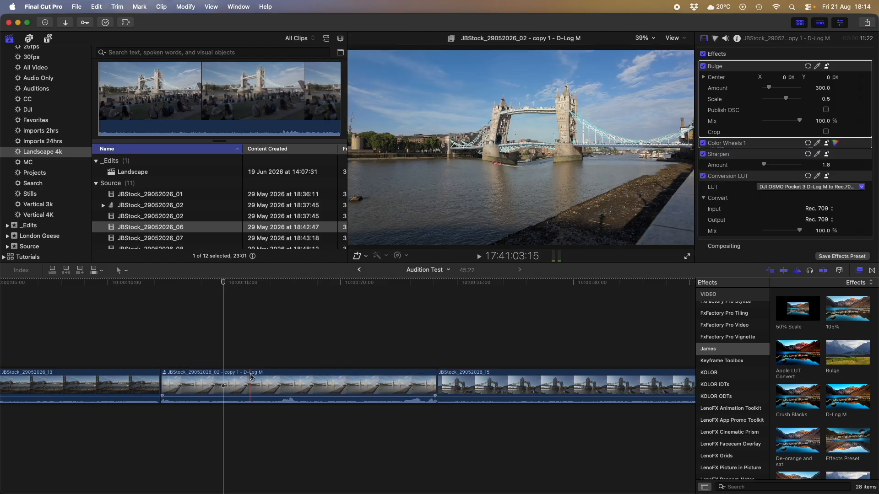
{"action": "left_click", "coordinate": [164, 373]}
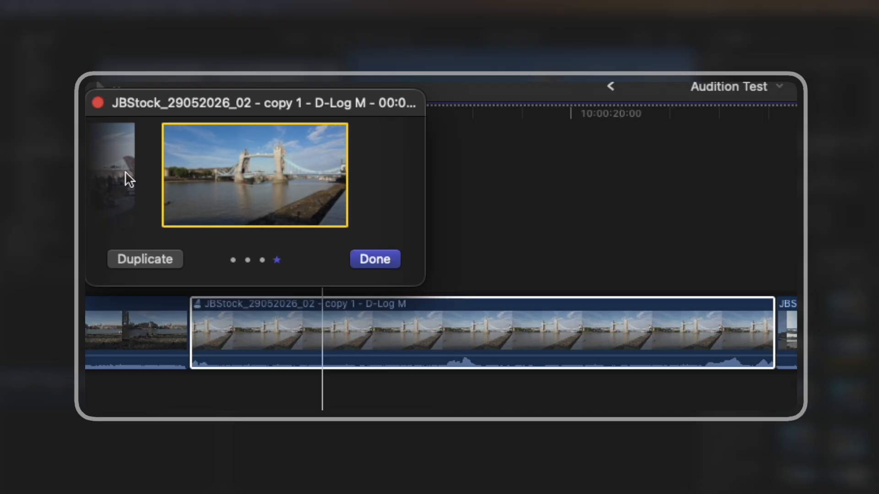
{"action": "left_click", "coordinate": [127, 224]}
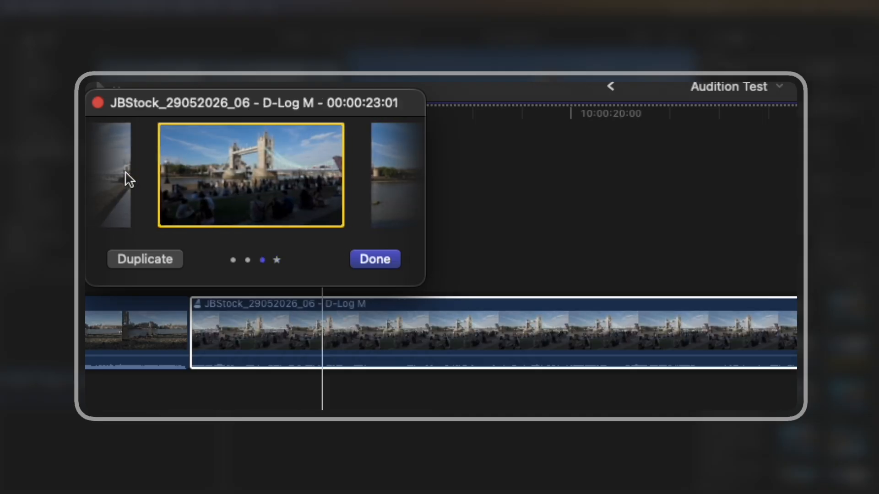
{"action": "left_click", "coordinate": [115, 176]}
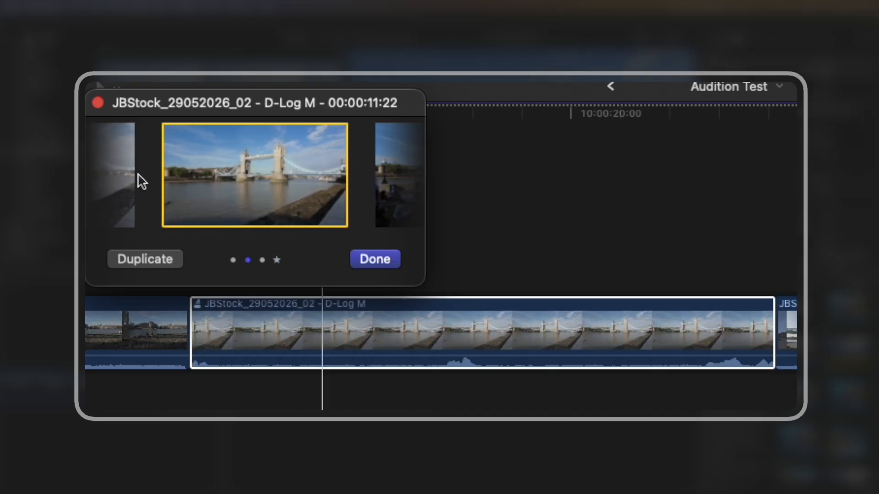
{"action": "left_click", "coordinate": [122, 179]}
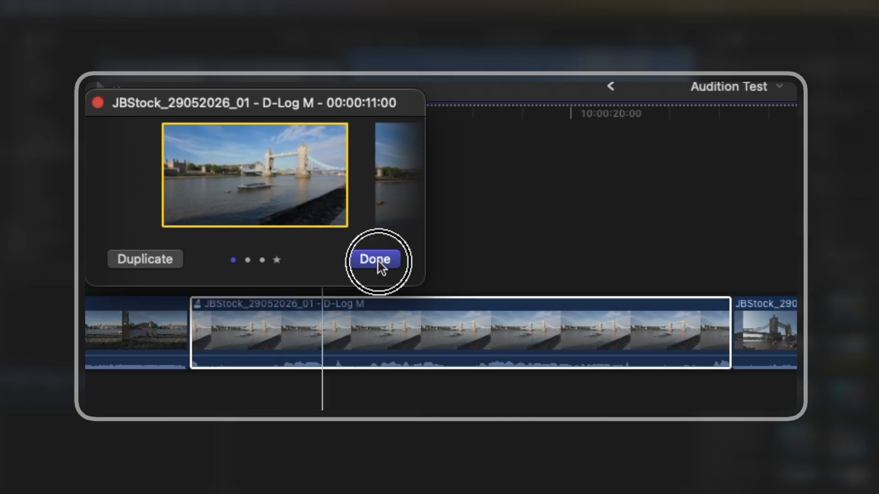
{"action": "left_click", "coordinate": [376, 260]}
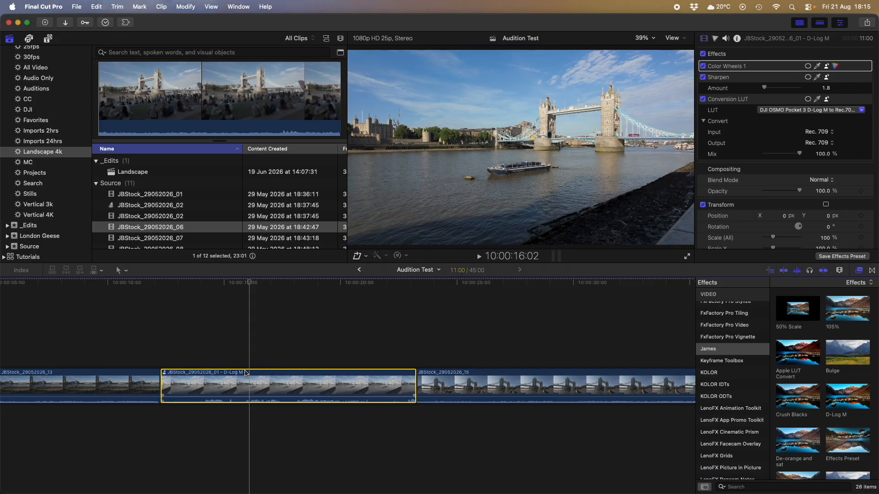
- Break the JBStock_29052026_01 audition apart into separate stacked clips, and undo the split to restore the audition
{"action": "key", "text": "shift+super+g"}
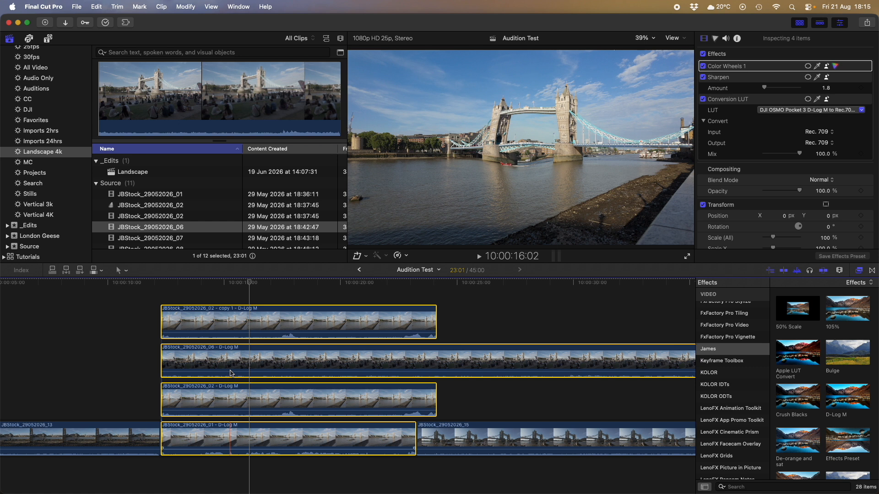
{"action": "key", "text": "super+z"}
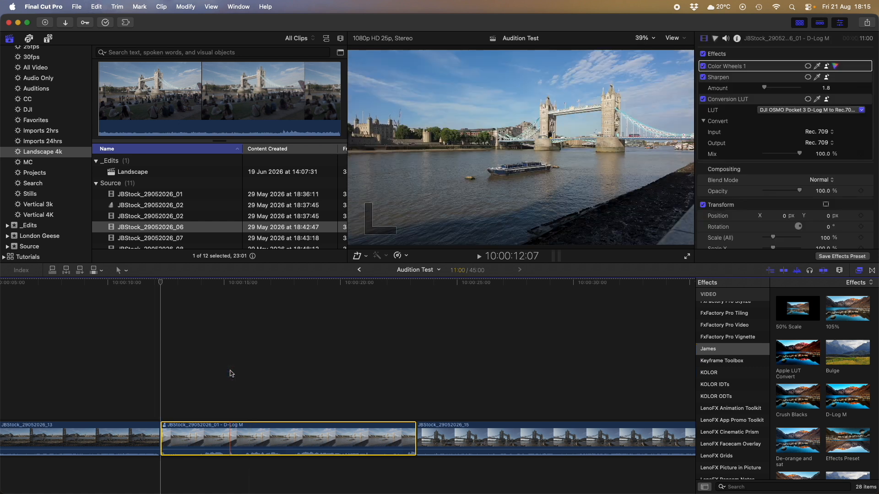
{"action": "left_click", "coordinate": [199, 361]}
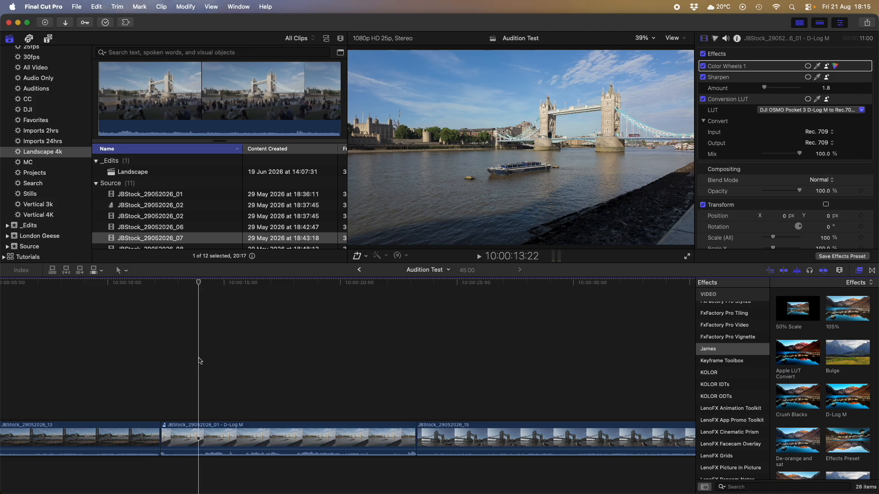